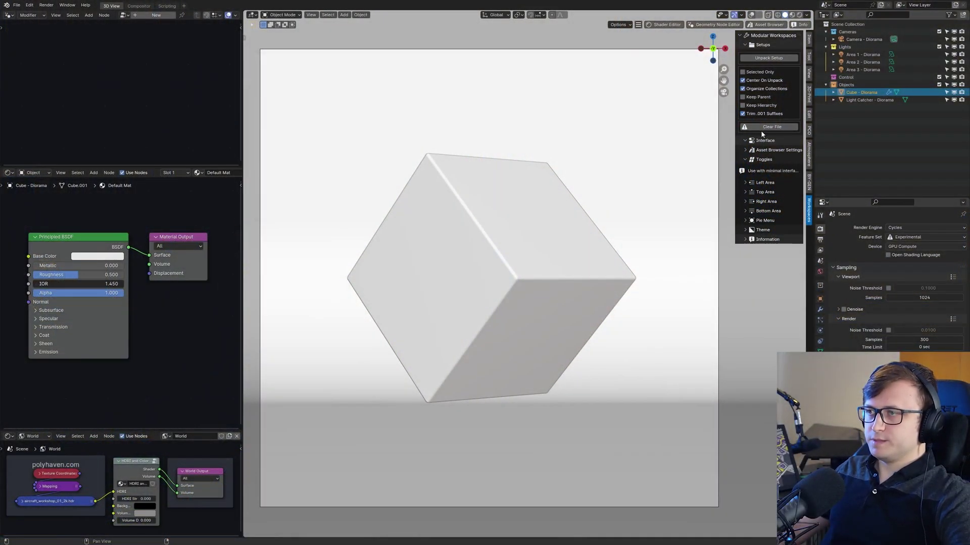
- Empty the scene with Clear File and open the Asset Browser below the viewport
left_click(763, 127)
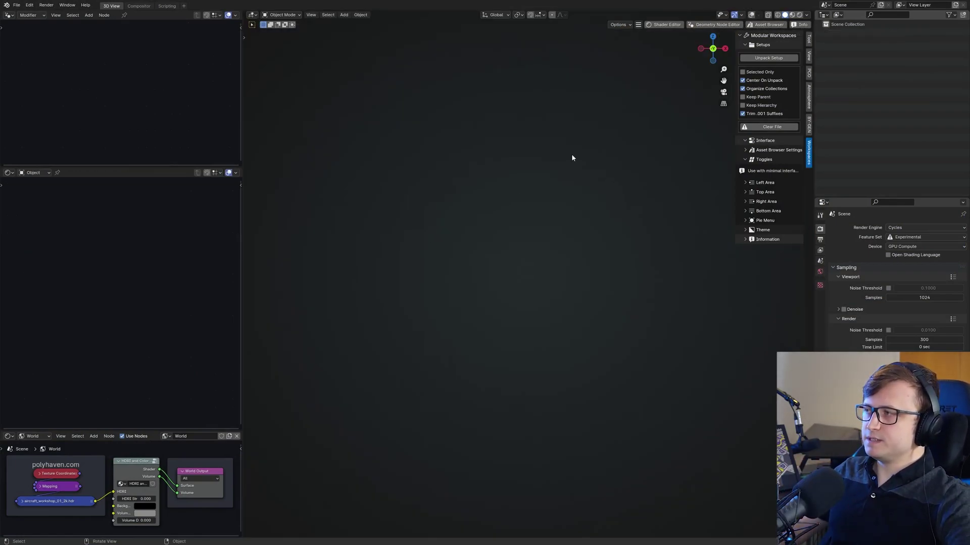
key("shift+space")
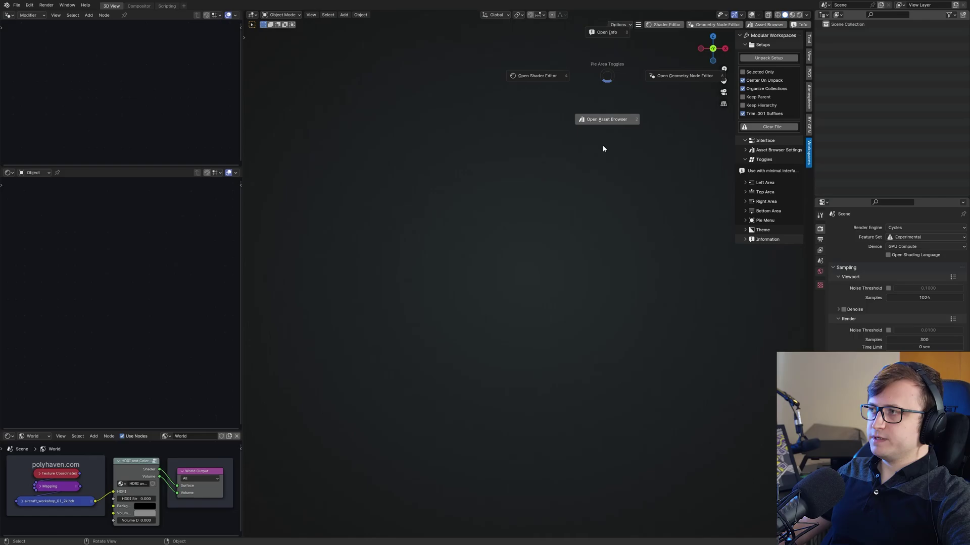
left_click(603, 148)
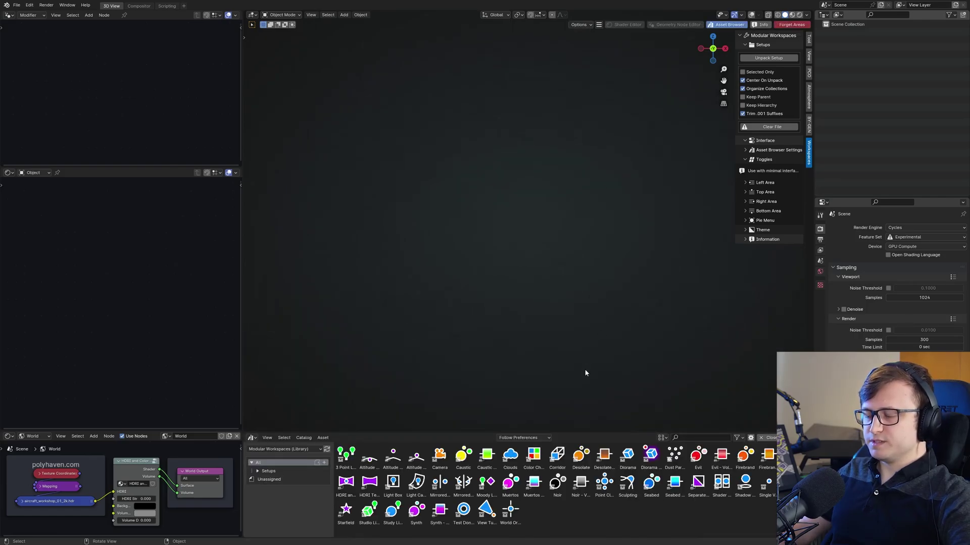
- Add the Diorama Color setup from the asset library to the scene and unpack it
left_click_drag(650, 456, 562, 227)
left_click(755, 58)
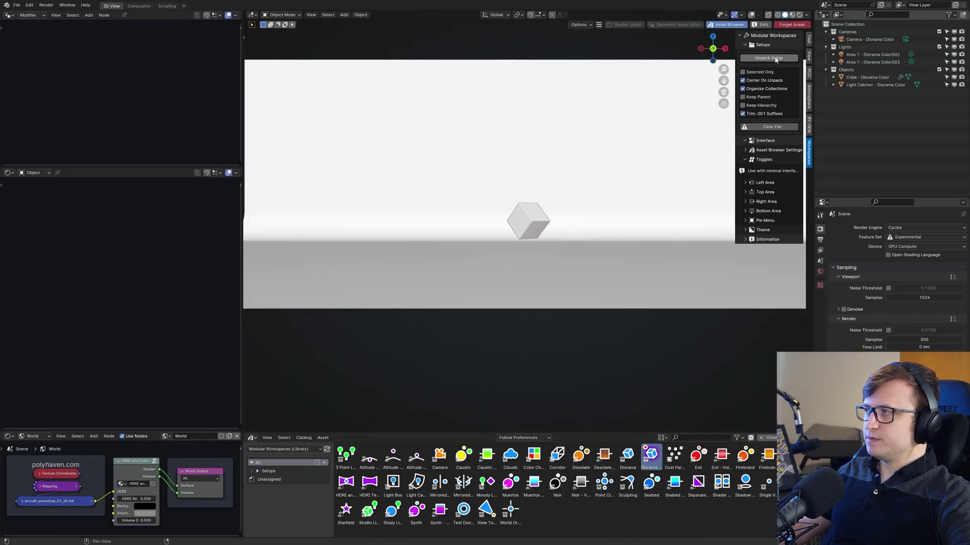
- Switch the viewport to rendered shading and enable viewport denoising
key("z")
left_click(692, 101)
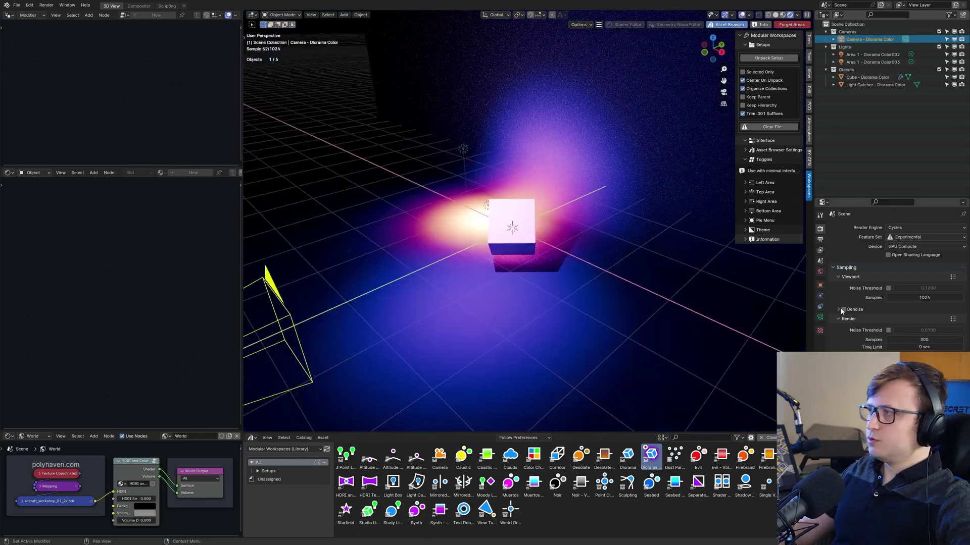
left_click(842, 309)
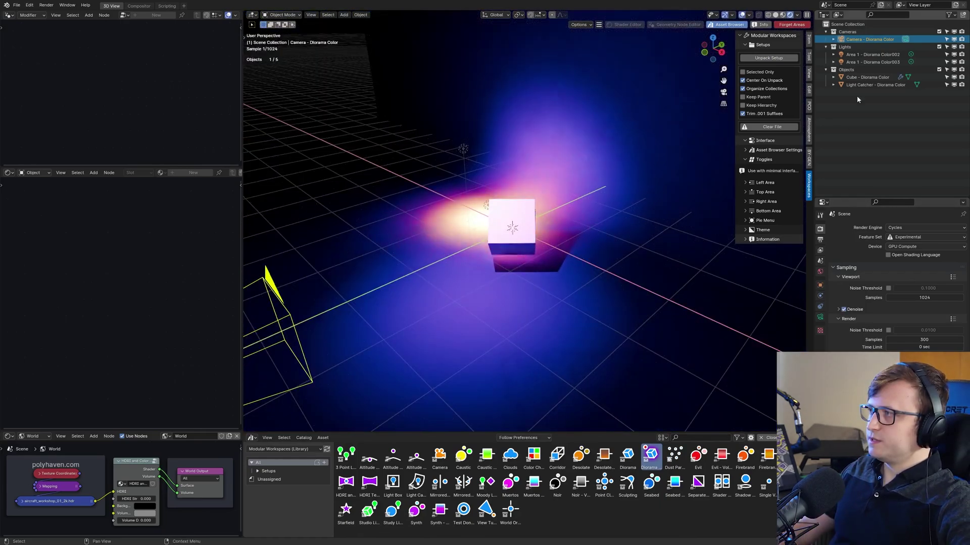
- Examine the unpacked lights, cube, light catcher and camera of the Diorama Color setup in their collections
left_click(866, 61)
middle_click_drag(535, 206, 514, 185)
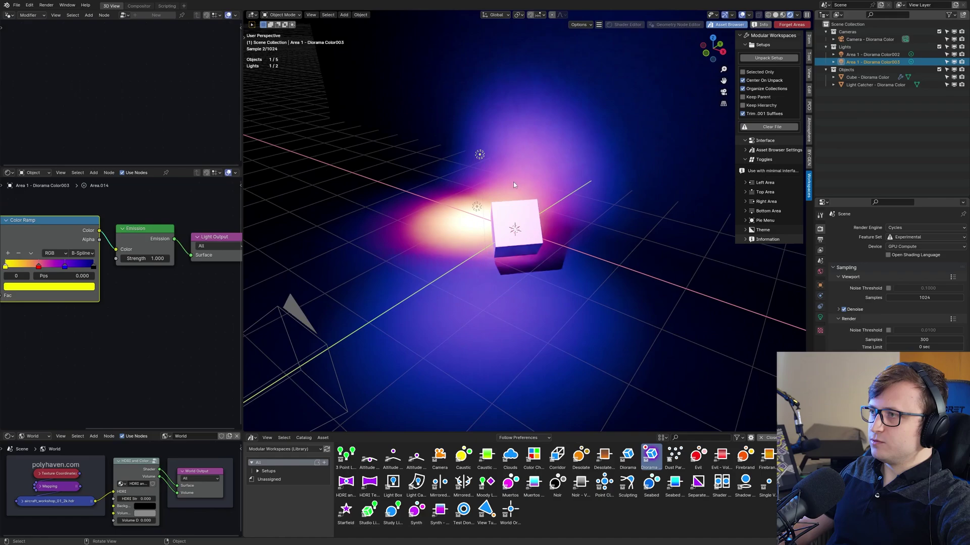
left_click(864, 84)
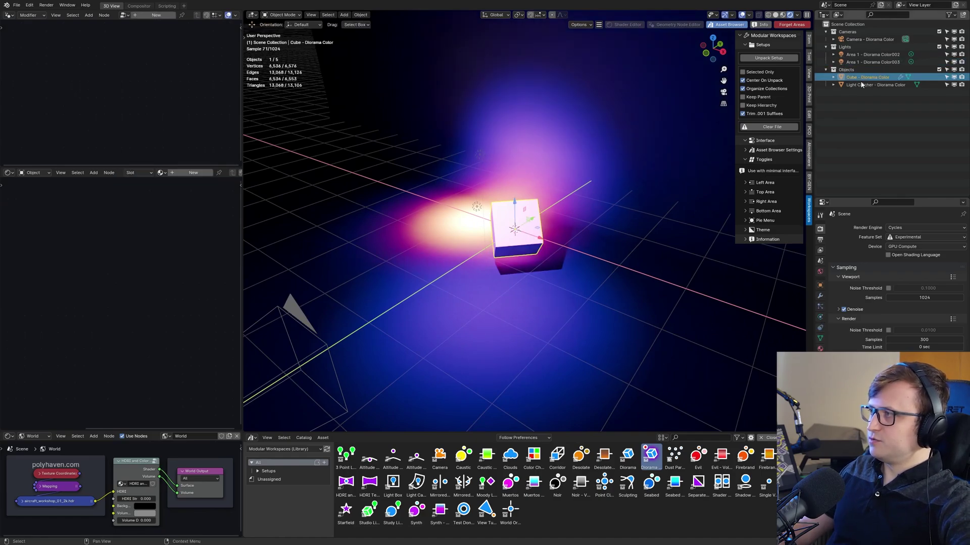
left_click(853, 71)
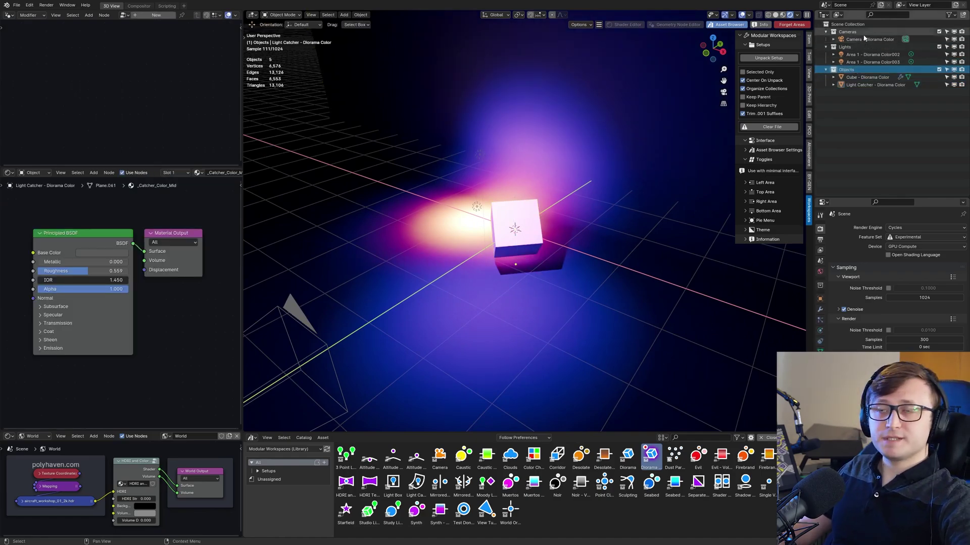
left_click(861, 39)
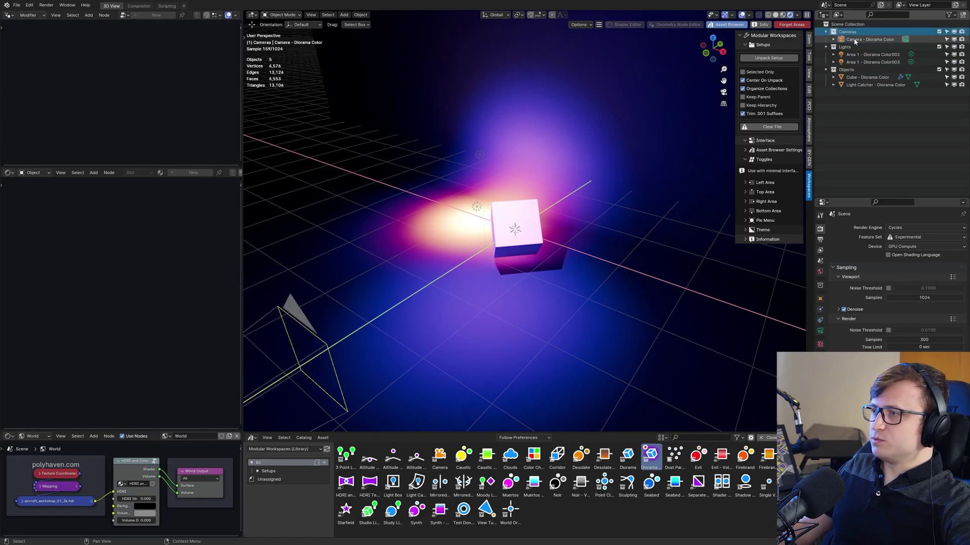
- Try moving the Area 1 - Diorama Color003 light in the viewport, and cancel the move
middle_click_drag(521, 283, 562, 286)
left_click(563, 143)
key("g")
right_click(623, 175)
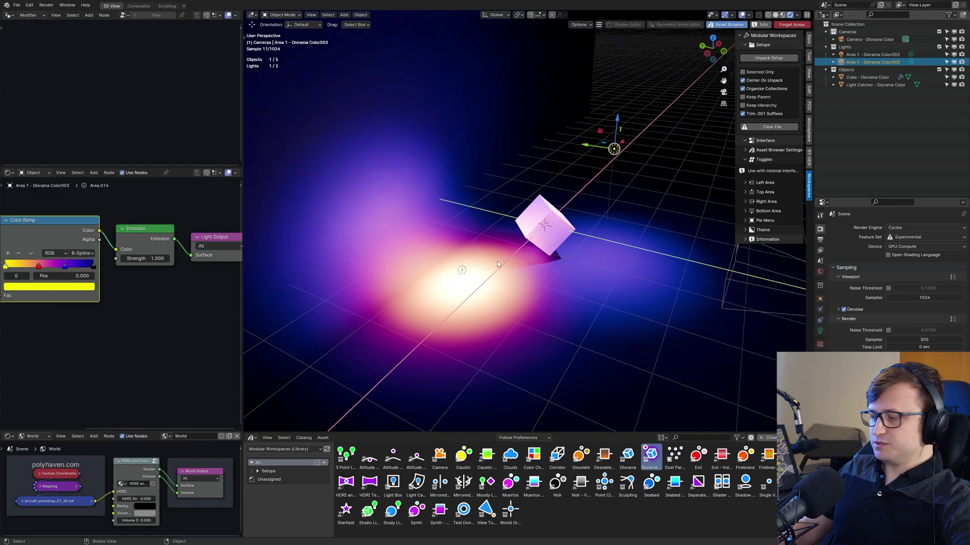
- Check the Diorama Color setup through its camera and bring up the options of the Objects collection
key("KP_0")
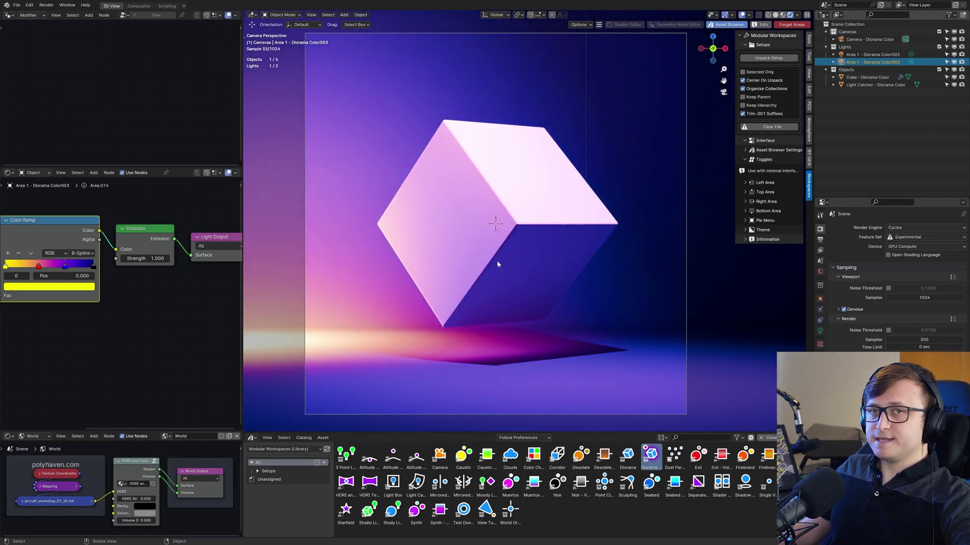
key("KP_0")
left_click(849, 70)
right_click(850, 71)
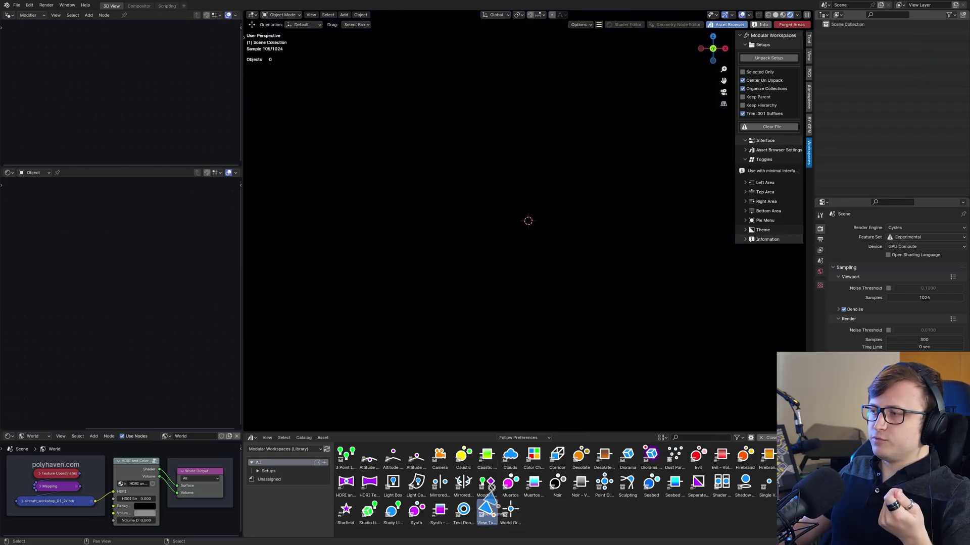
- Add the View Tunnel setup from the asset library and move it above the grid, away from the world origin
left_click_drag(491, 487, 528, 221)
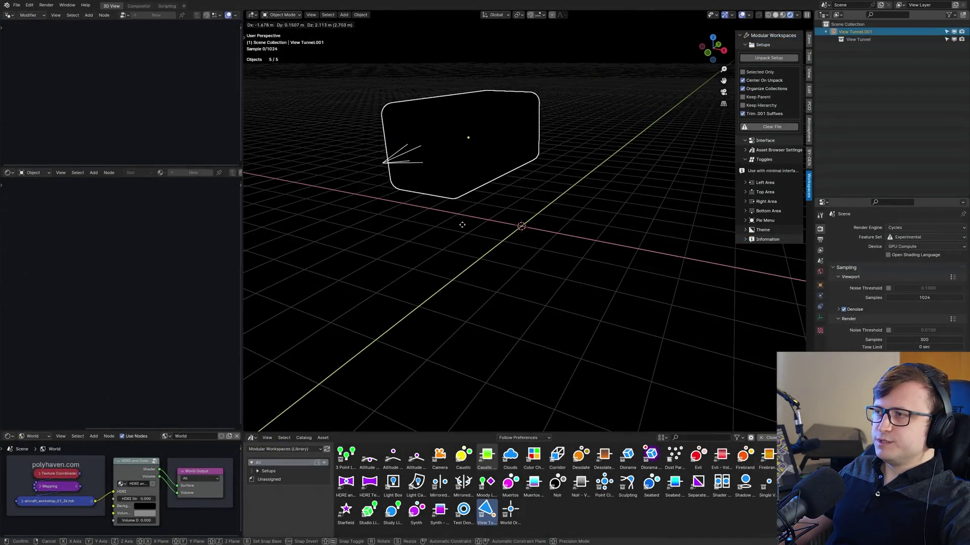
key("g")
left_click(474, 169)
- Convert the View Tunnel collection instance into real objects with Make Instances Real and deselect them
key("ctrl+a")
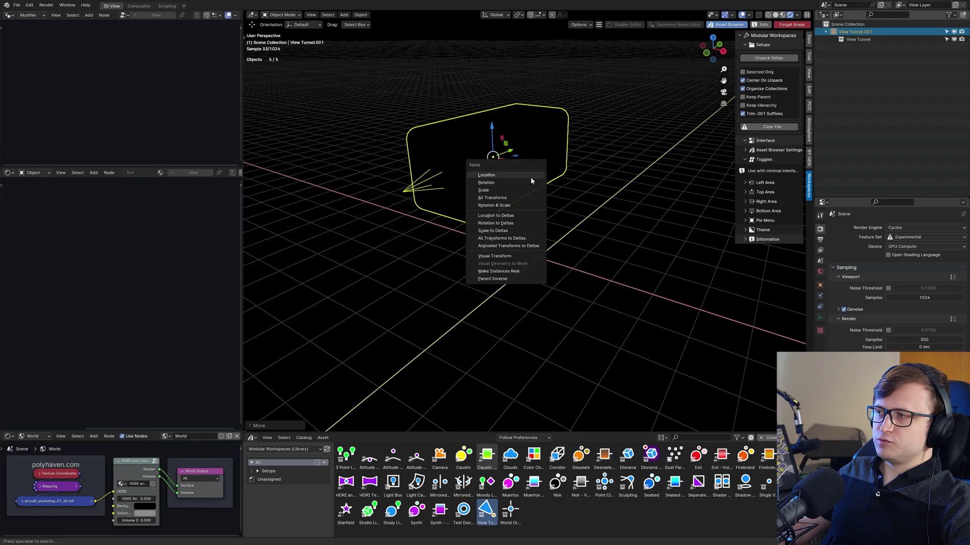
left_click(521, 272)
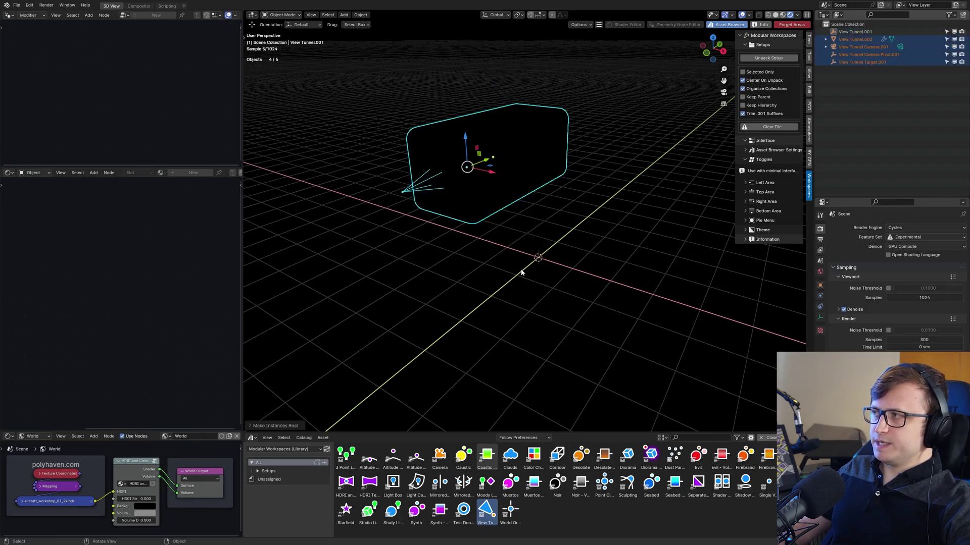
left_click(864, 96)
left_click_drag(874, 66, 580, 218)
middle_click_drag(580, 218, 562, 225)
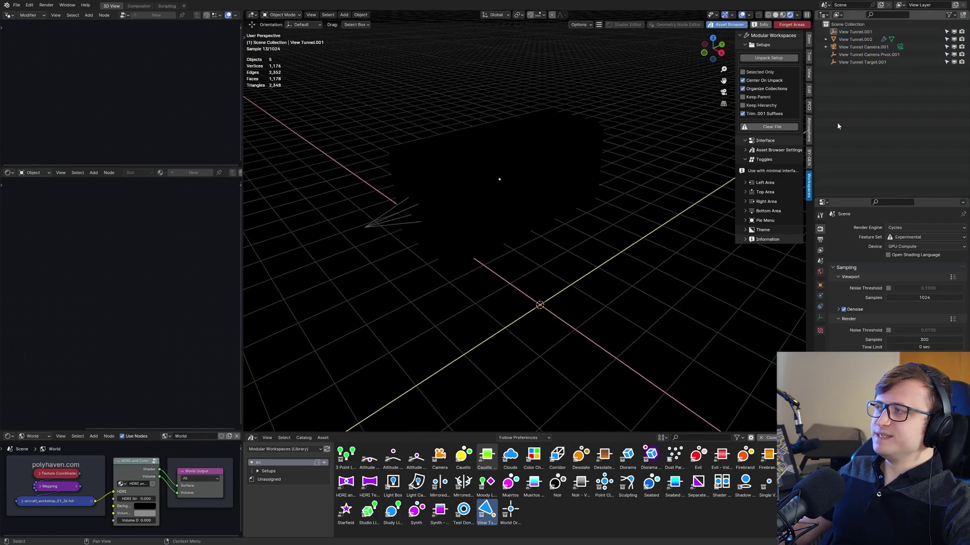
- Undo the instance conversion and repeat Make Instances Real with Parent and Keep Hierarchy enabled
key("ctrl+z")
key("ctrl+z")
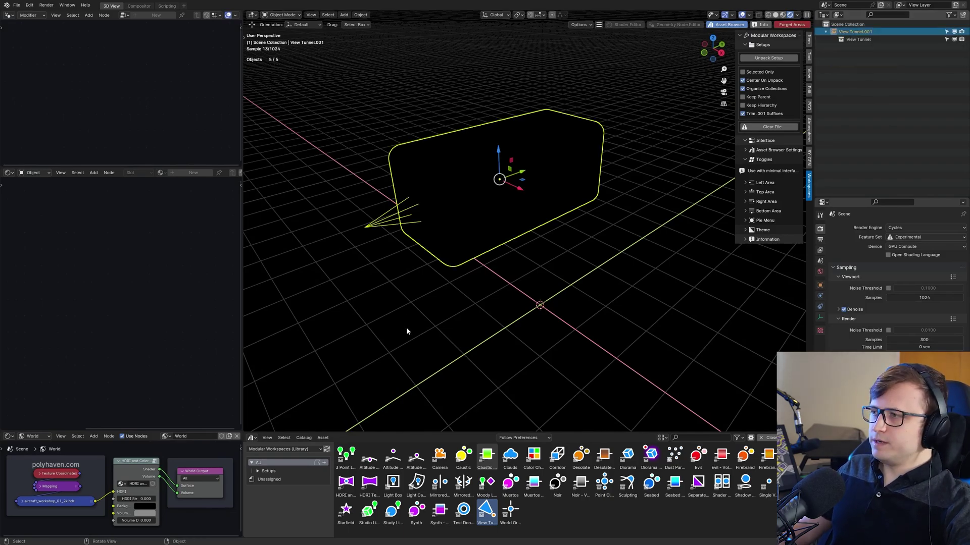
key("ctrl+a")
left_click(409, 298)
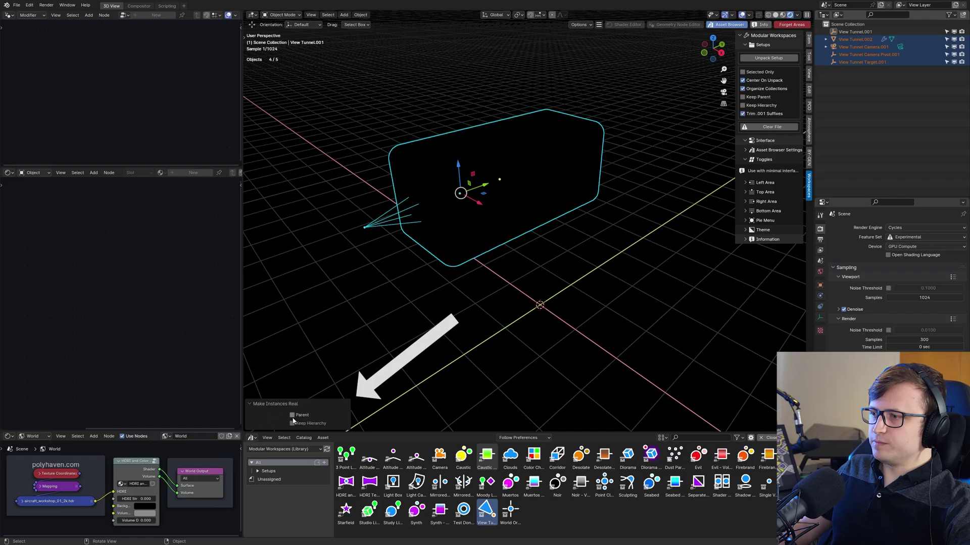
left_click(292, 416)
left_click(292, 424)
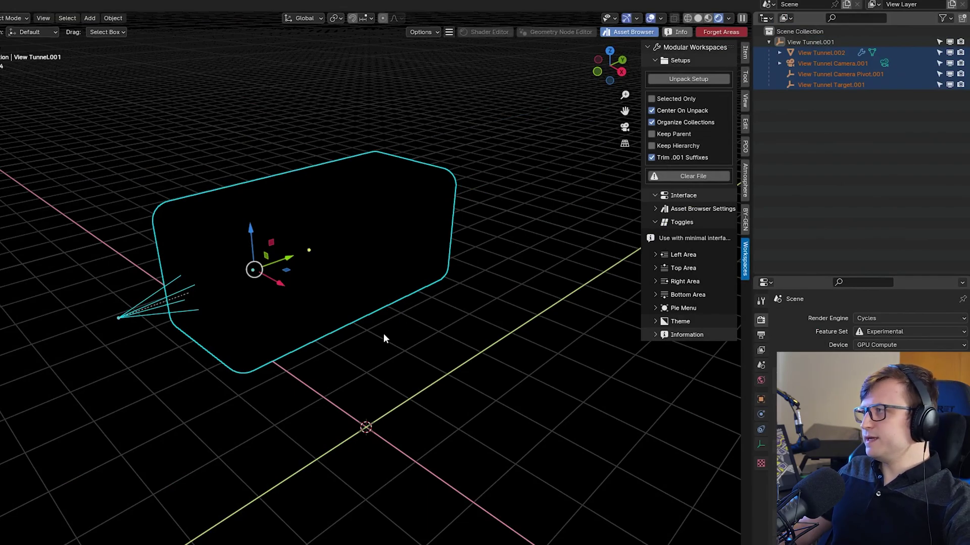
- Examine the parented View Tunnel objects and their placement relative to the world origin
middle_click_drag(384, 335, 335, 336)
middle_click_drag(246, 319, 147, 321)
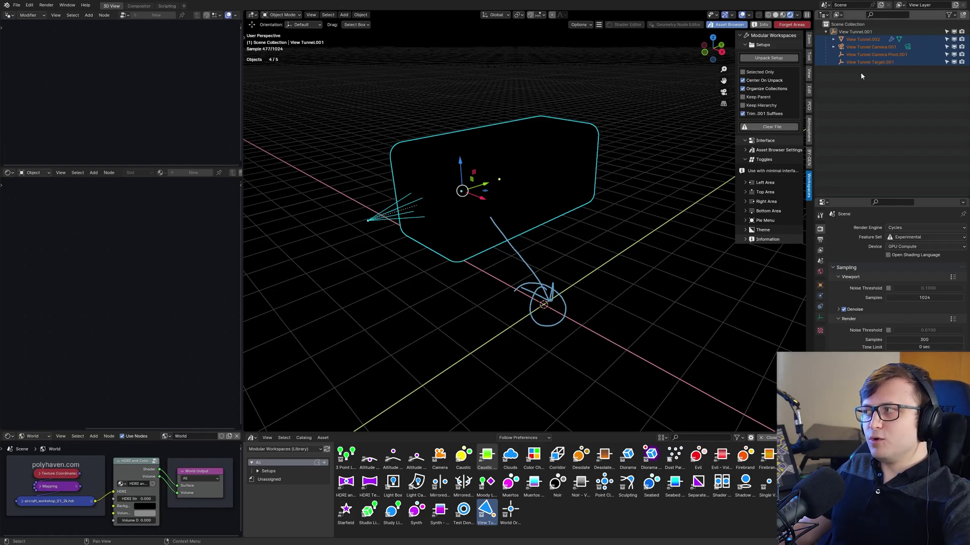
left_click(861, 76)
middle_click_drag(470, 334, 578, 350)
scroll(492, 353, "down", 2)
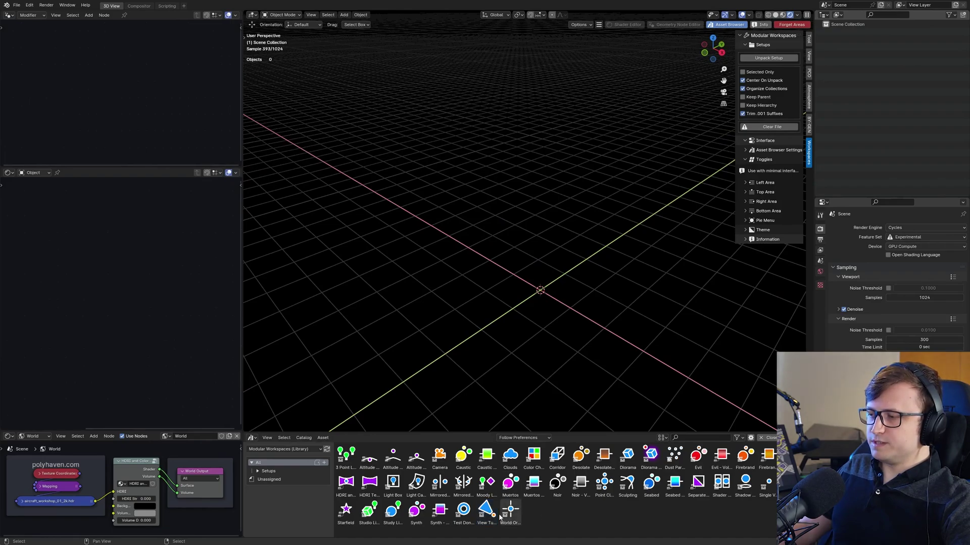
- Add the View Tunnel setup to the empty scene again and unpack it into centred, organized collections
left_click_drag(500, 516, 489, 346)
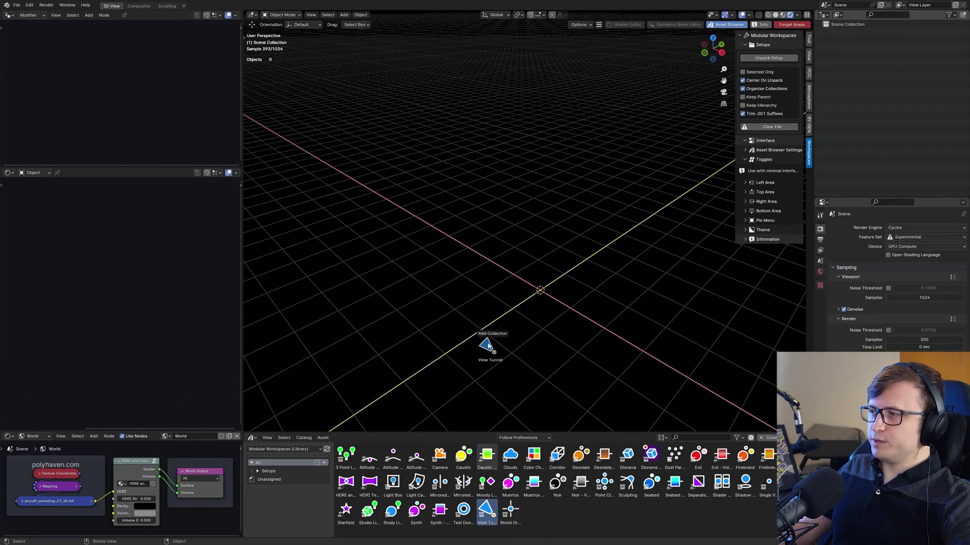
left_click_drag(467, 151, 467, 150)
left_click(759, 59)
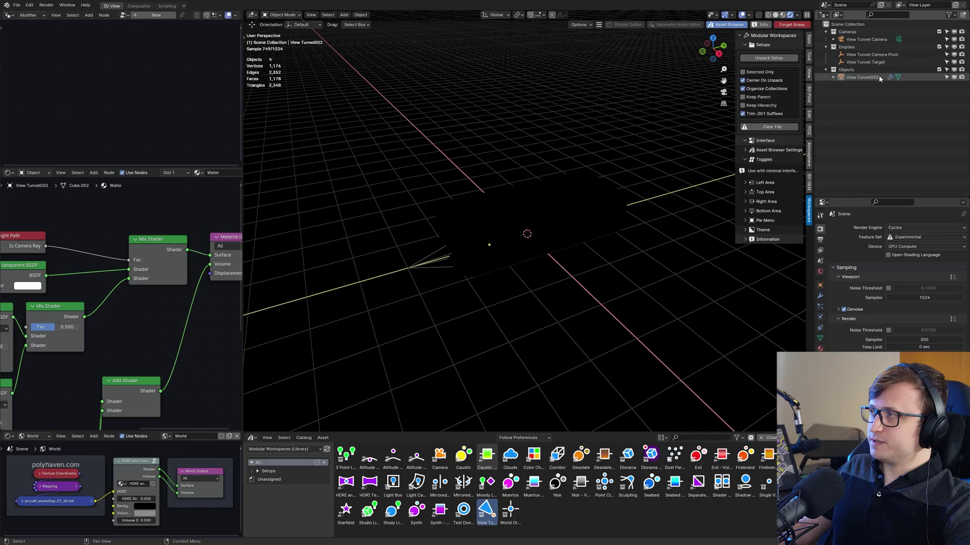
left_click(879, 78)
left_click(862, 144)
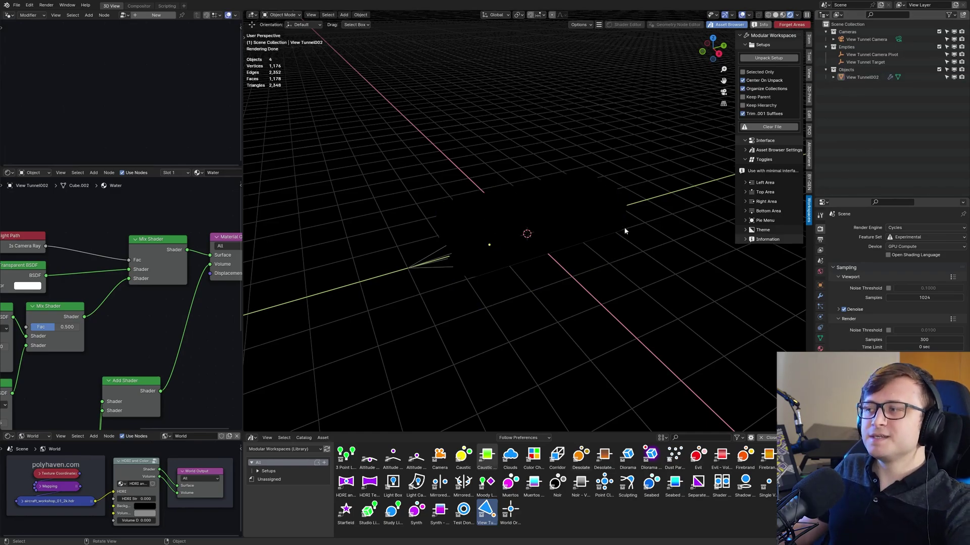
- Filter the asset library to the Lighting catalog, add the three-point light setup and unpack it
left_click(258, 471)
left_click(271, 504)
left_click_drag(346, 456, 515, 226)
left_click(764, 58)
scroll(552, 270, "up", 4)
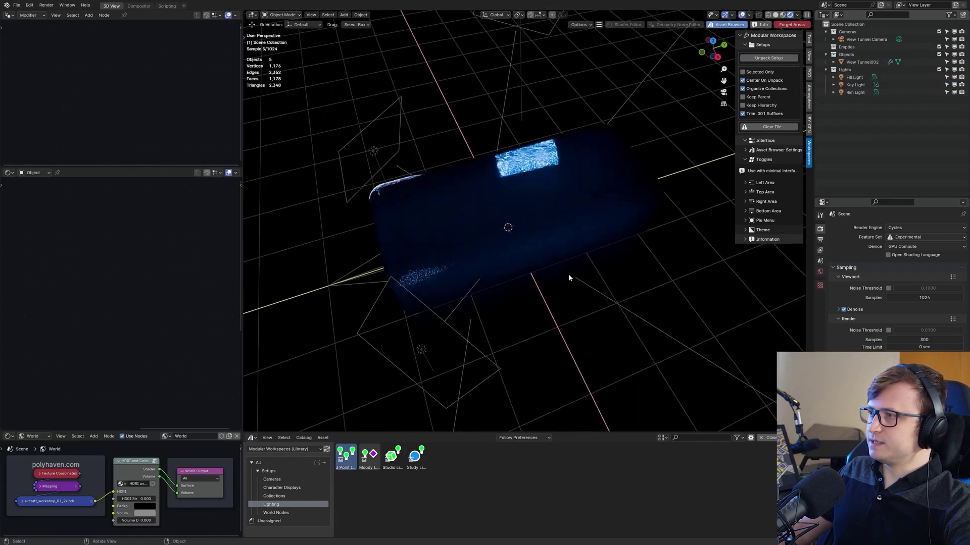
- Add a monkey mesh inside the tunnel, scale it down and give it a level 4 Subdivision Surface
key("shift+a")
left_click(610, 362)
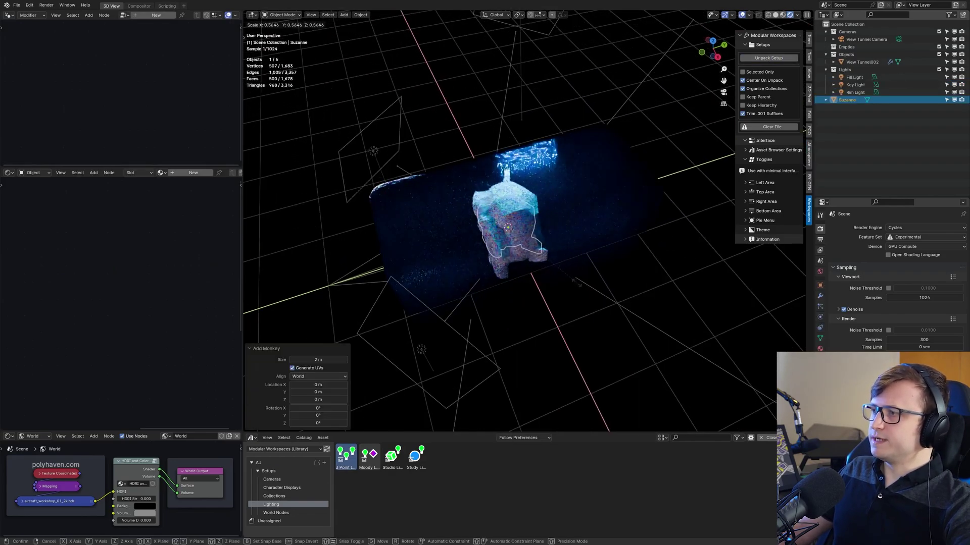
key("ctrl+4")
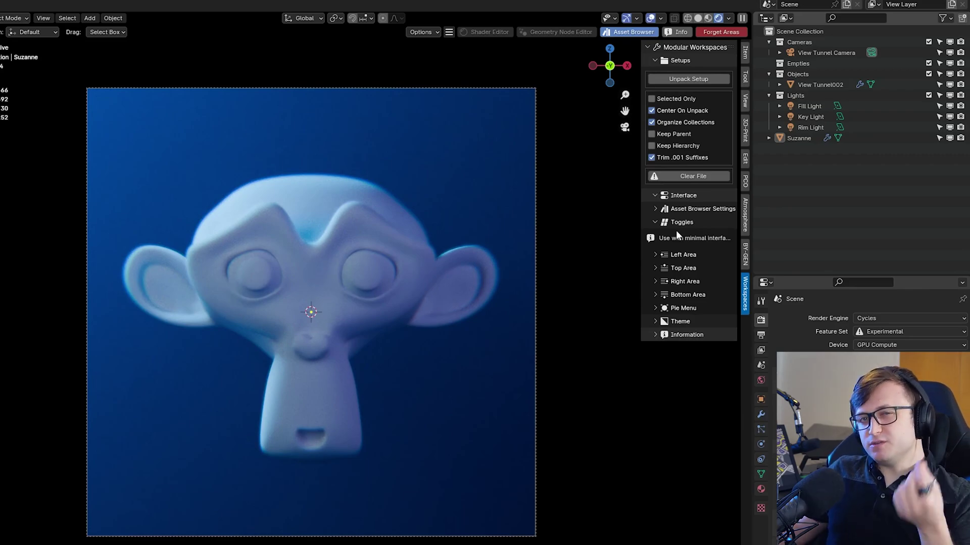
- Show the add-on's pie menu shortcut settings and reopen the Asset Browser from the area toggles pie
left_click(691, 305)
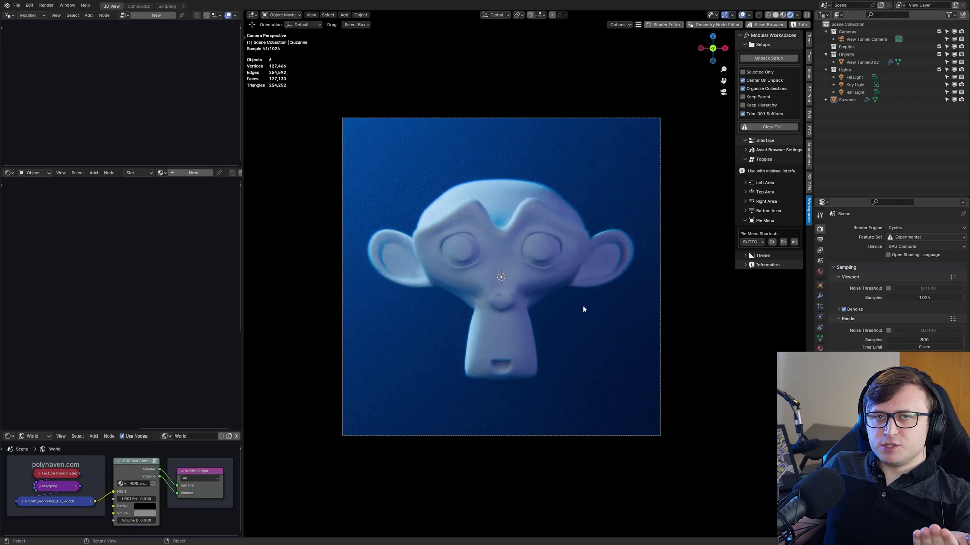
middle_click(578, 133)
left_click(578, 174)
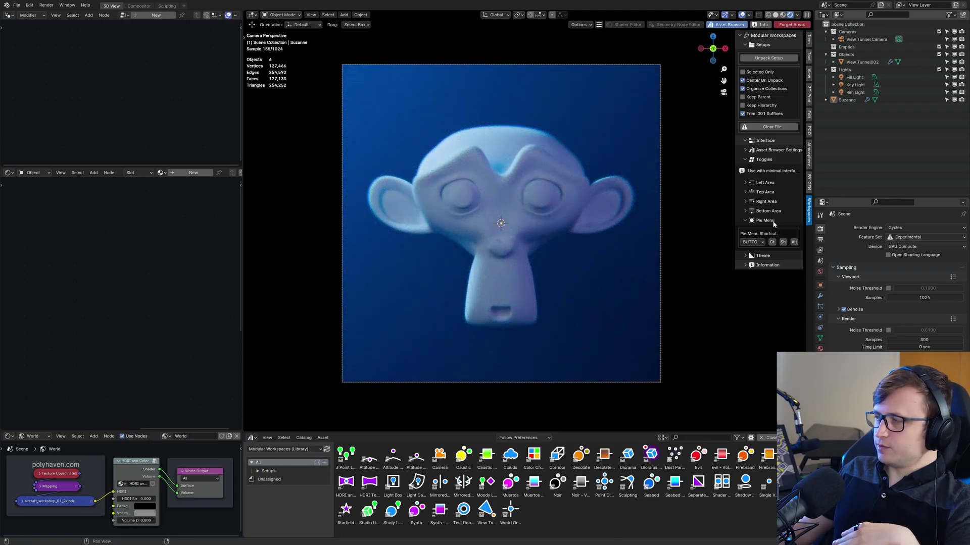
- Widen the viewport sidebar and check which keys are available for the Pie Menu Shortcut
left_click_drag(735, 235, 714, 238)
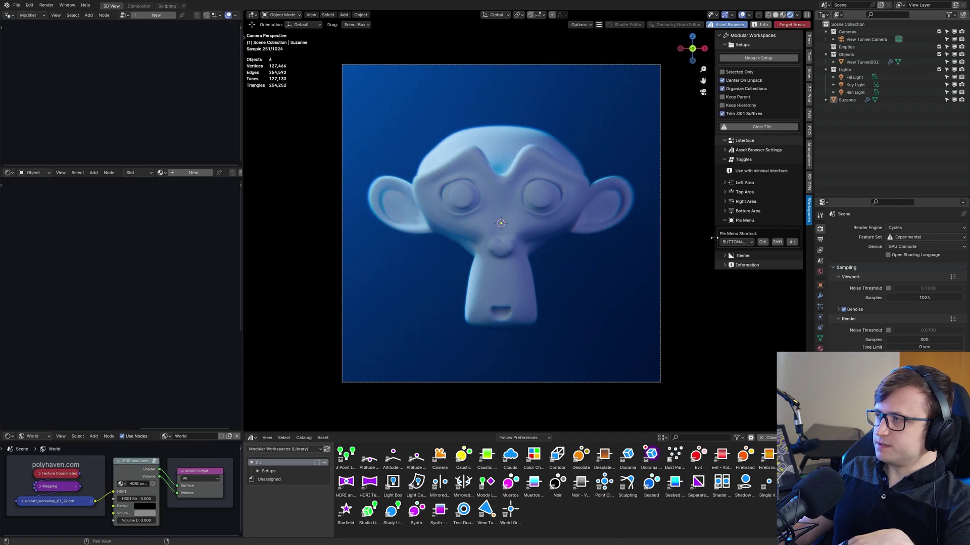
left_click(735, 243)
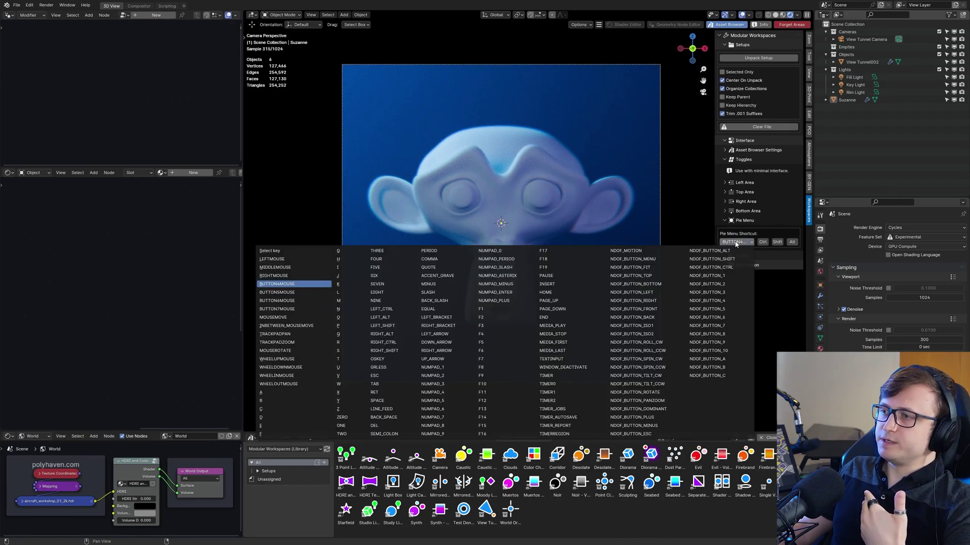
left_click(736, 243)
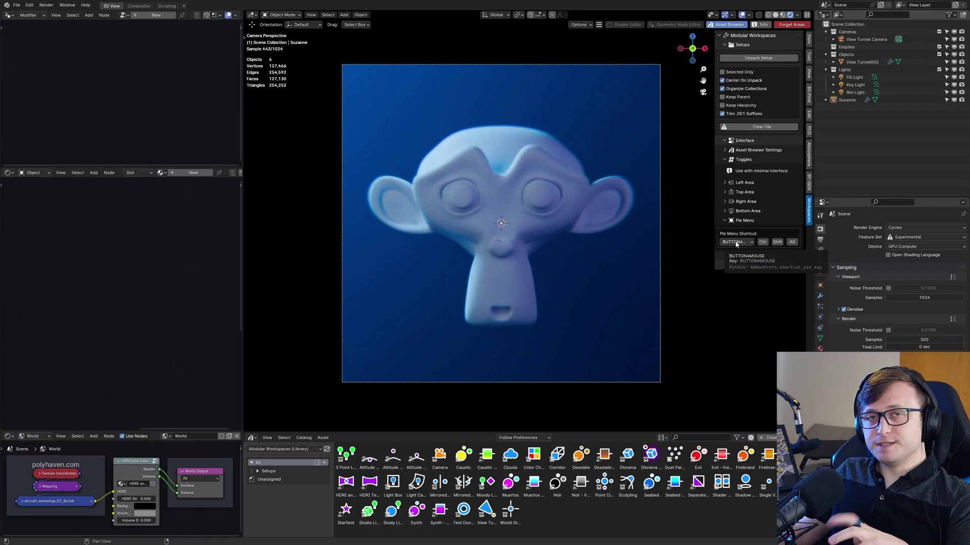
left_click(733, 242)
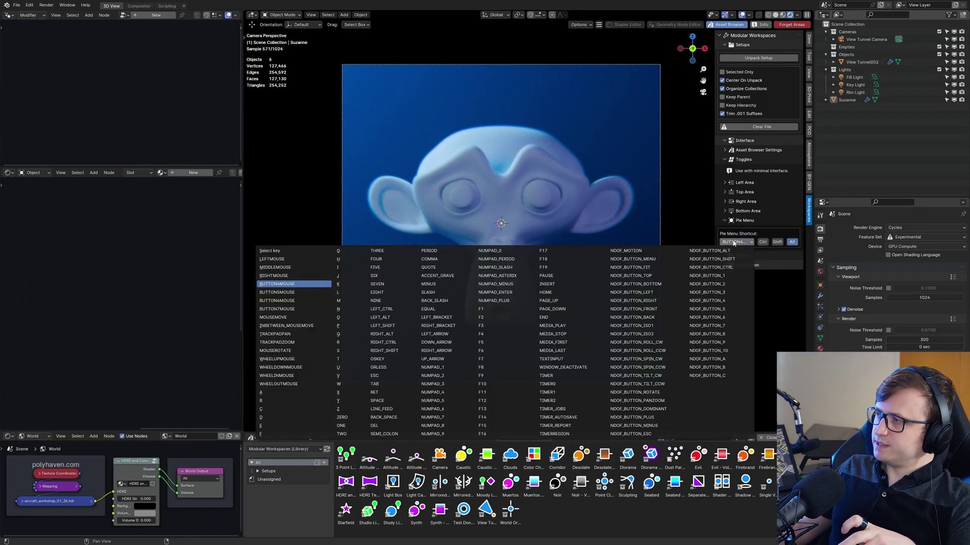
left_click(733, 243)
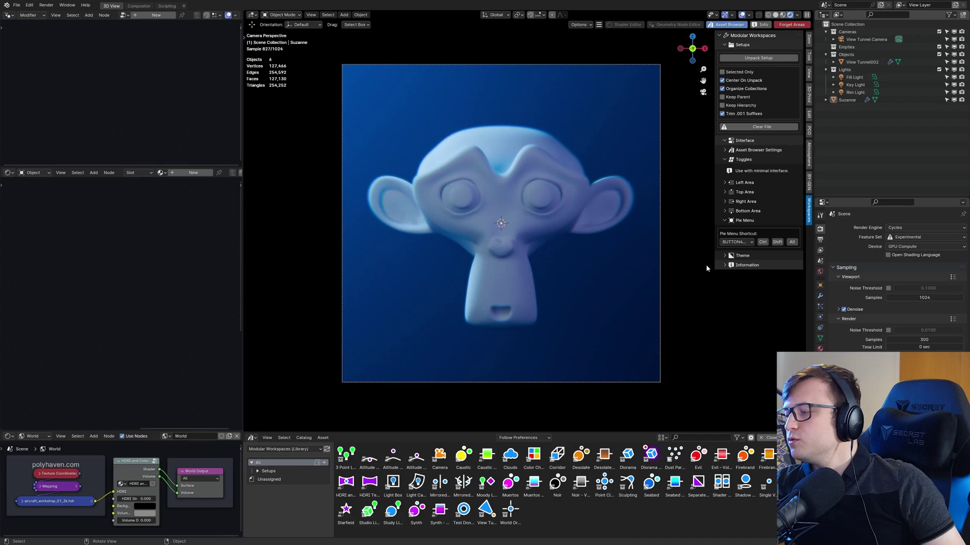
- Select the view tunnel, close the Asset Browser from the area toggles pie and review the pie's open options
left_click(554, 232)
key("BUTTON4MOUSE")
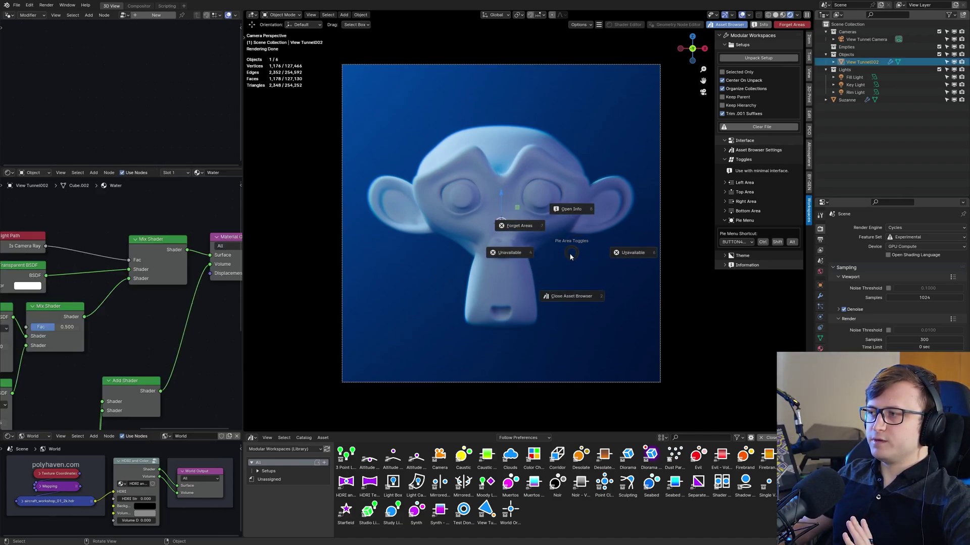
left_click(572, 261)
middle_click(529, 206)
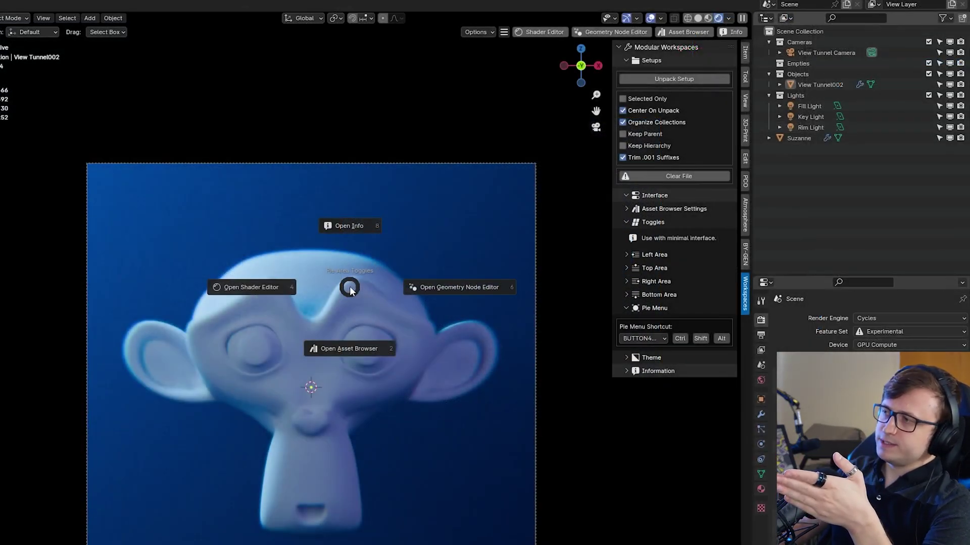
right_click(350, 288)
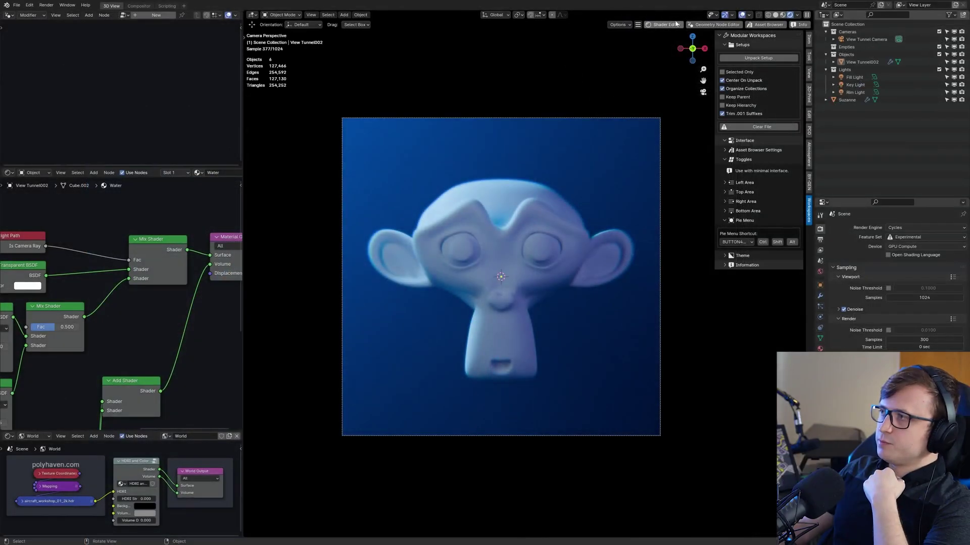
- Open and close the Shader Editor area twice with the viewport header toggle
left_click(674, 25)
left_click(633, 26)
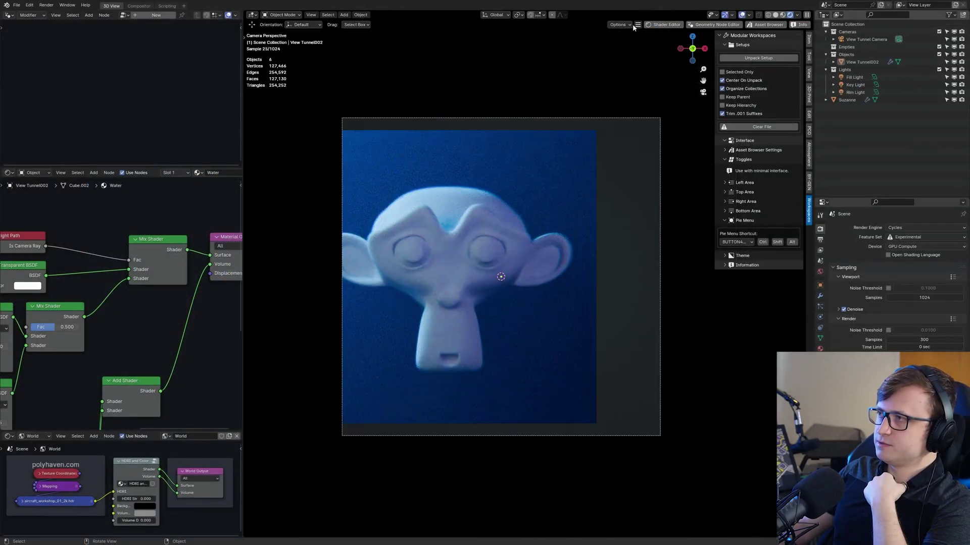
left_click(648, 24)
left_click(640, 26)
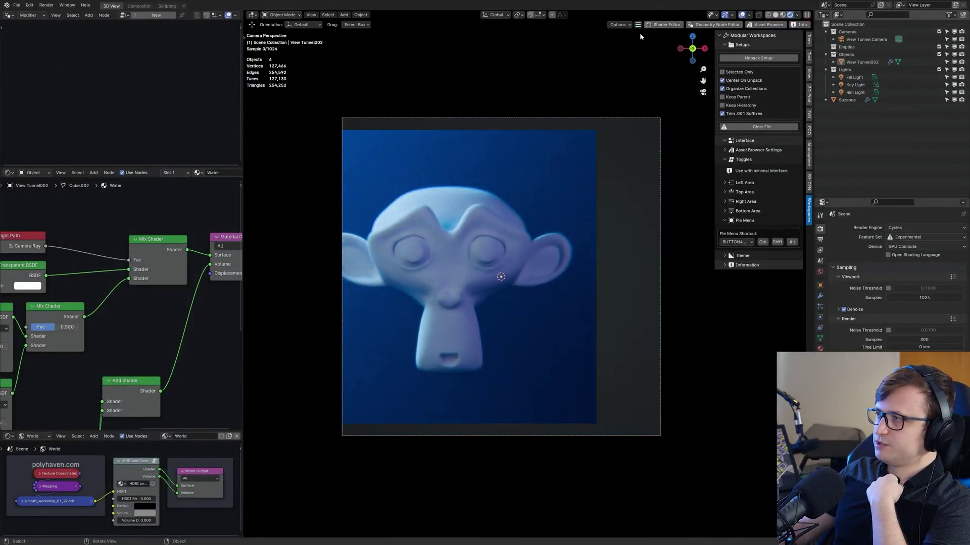
- Review the Left Area and Bottom Area toggle settings, including the available editor types, and compare them with the area toggles pie
left_click(745, 183)
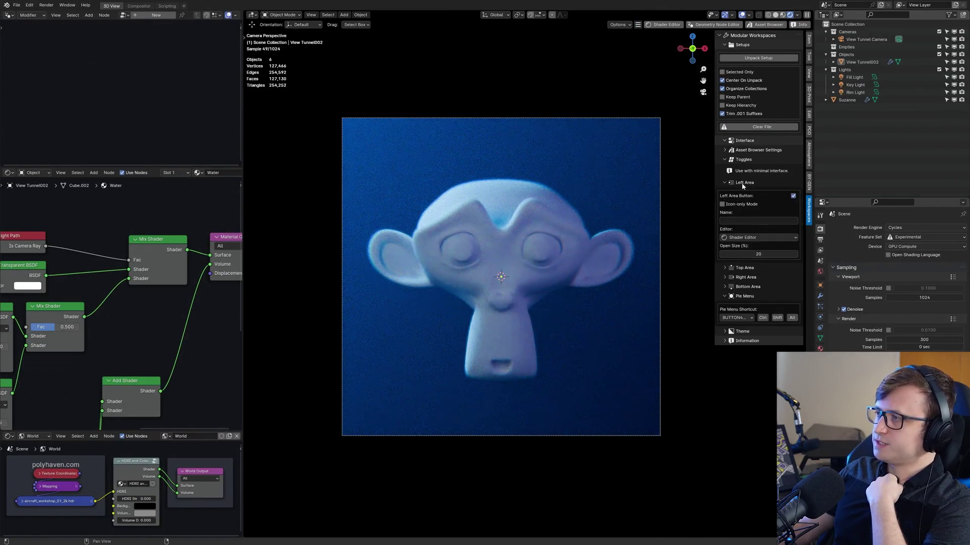
left_click(738, 183)
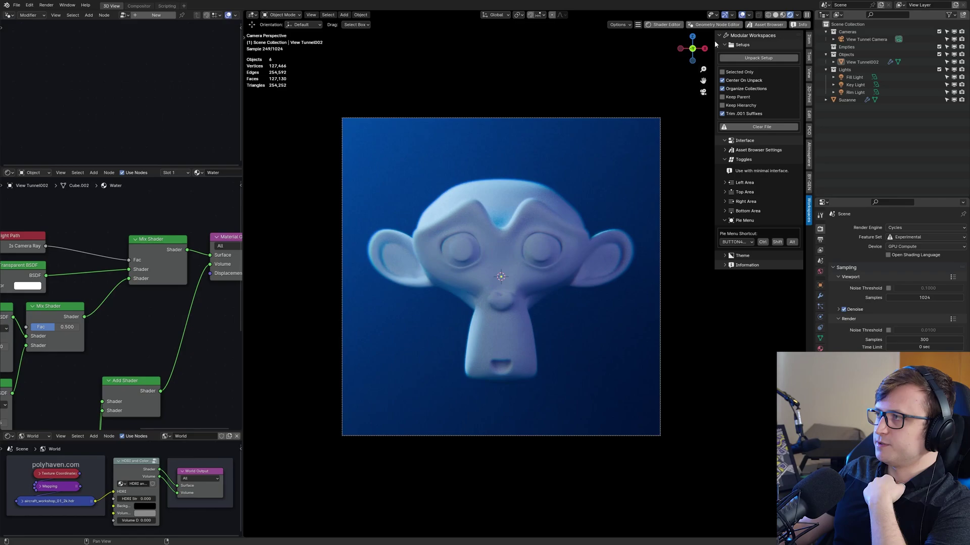
left_click(749, 211)
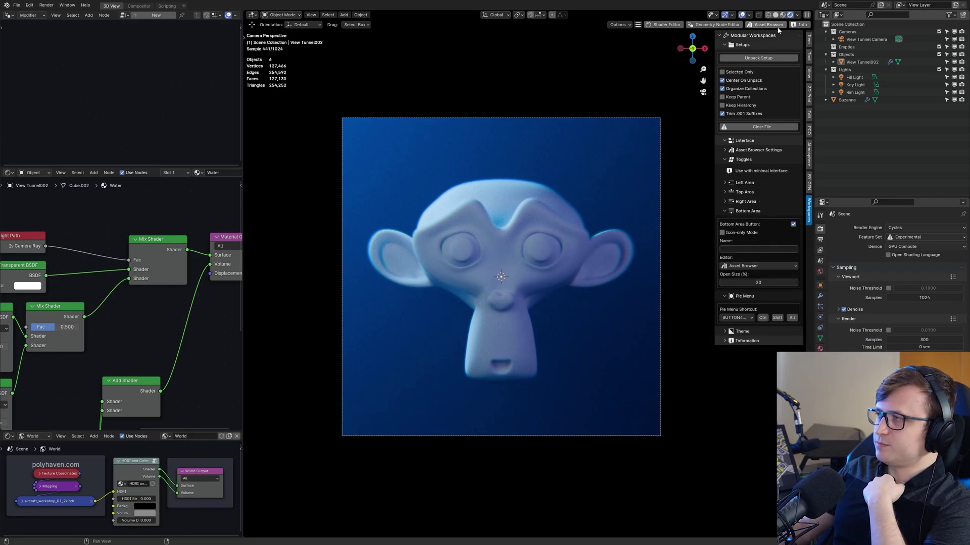
left_click(736, 268)
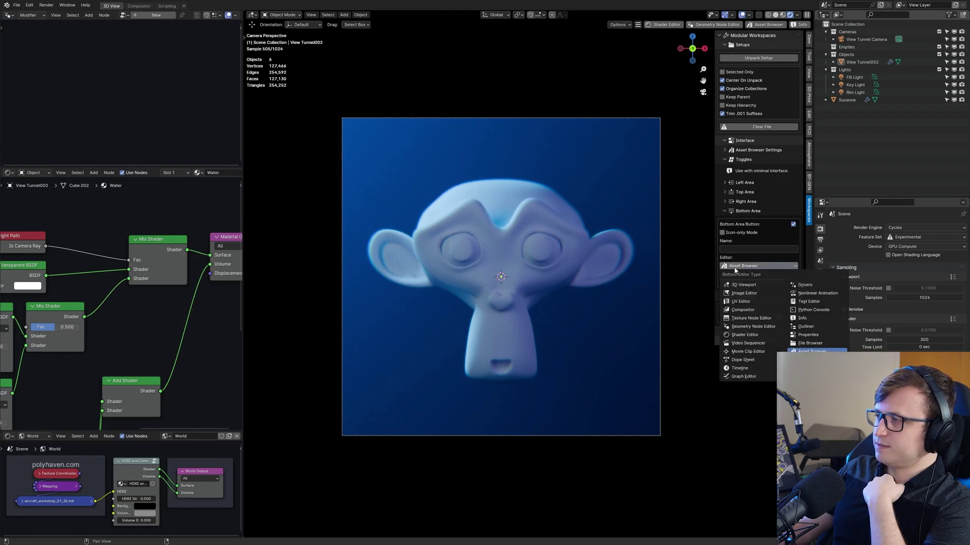
left_click(768, 267)
key("BUTTON4MOUSE")
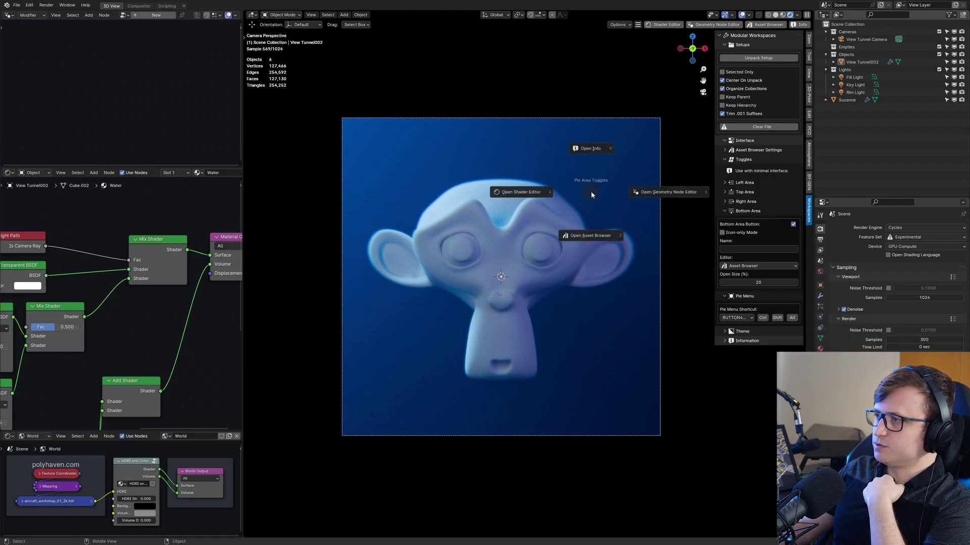
right_click(593, 194)
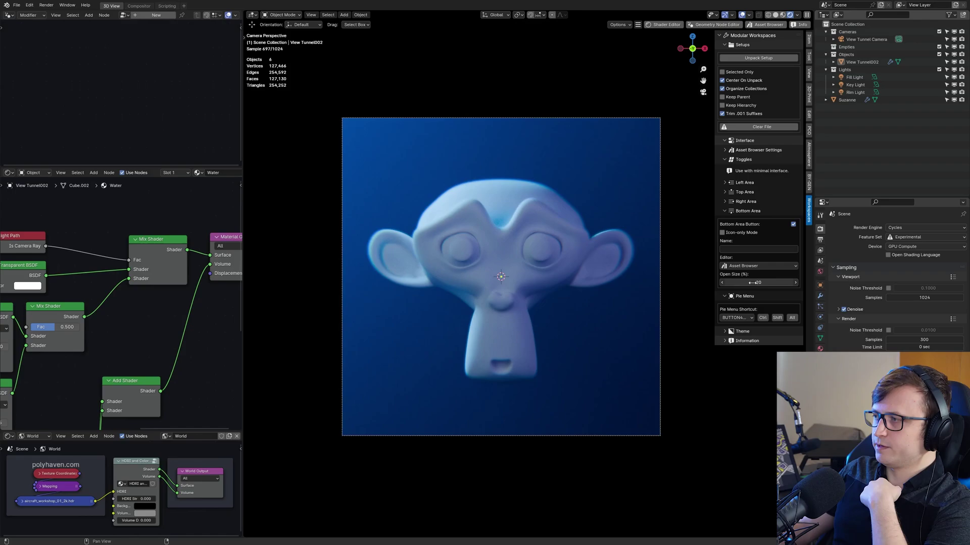
- Try the name Stupid on the Bottom Area toggle, check it in the pie, clear it and try Icon-only Mode
left_click(739, 248)
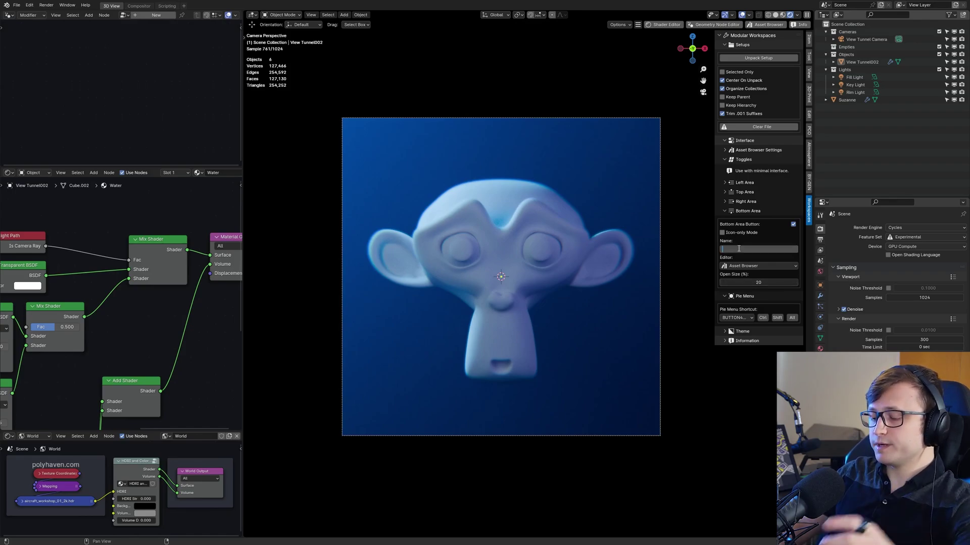
type("Stupid")
key("Return")
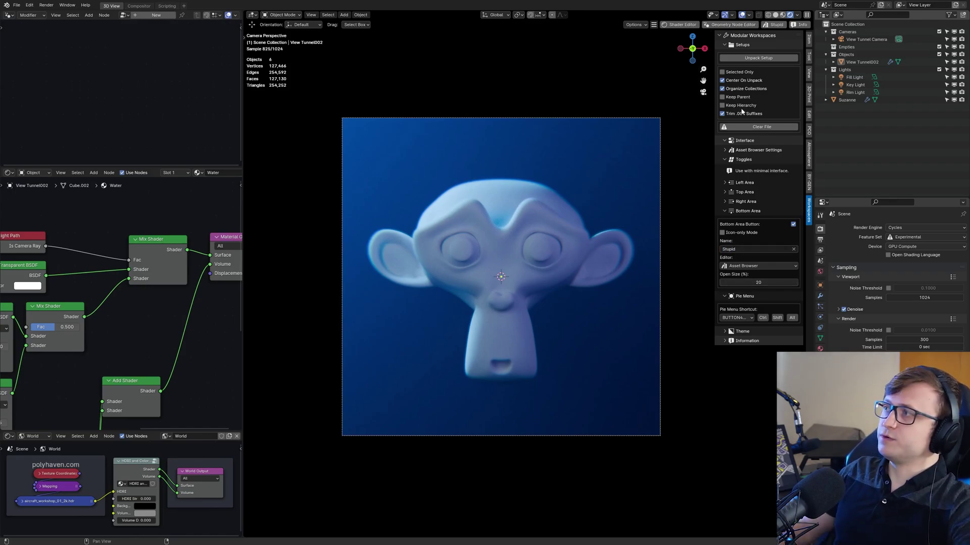
key("BUTTON4MOUSE")
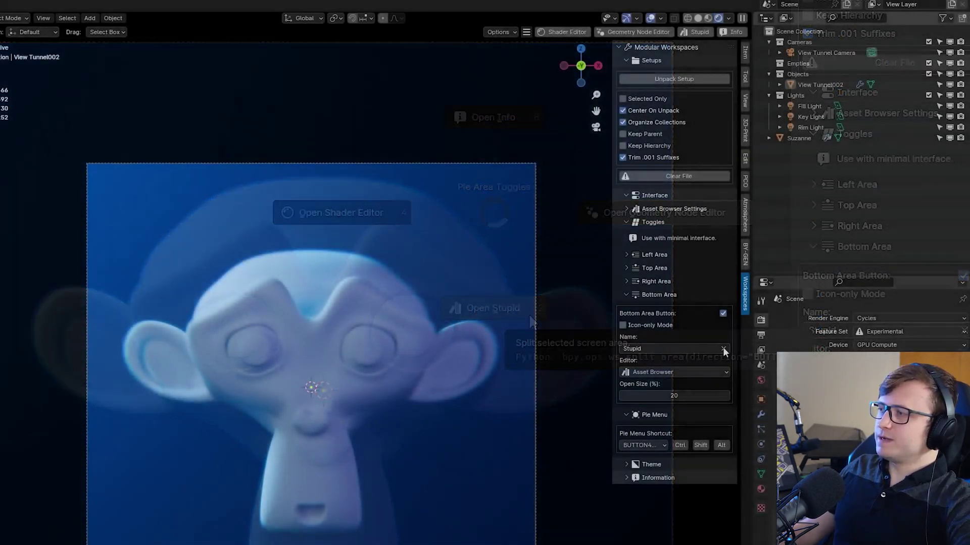
left_click(964, 331)
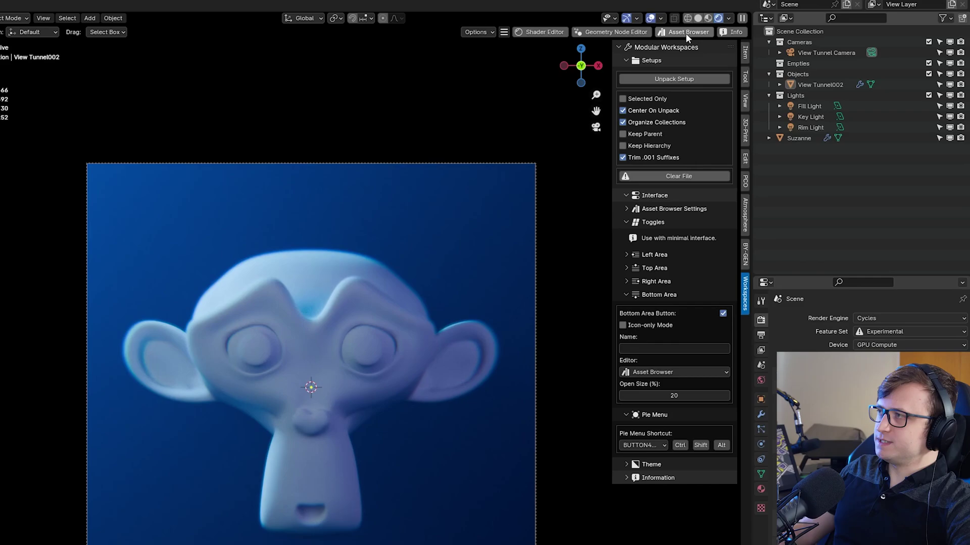
left_click(622, 325)
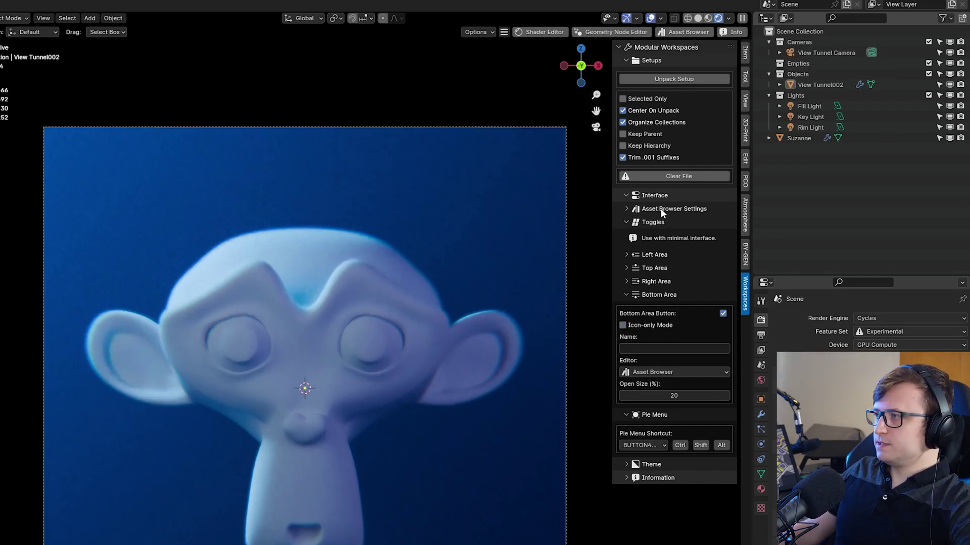
- Show the Asset Browser Settings and collapse the Toggles settings to examine the close button, default library and thumbnail size
left_click(661, 209)
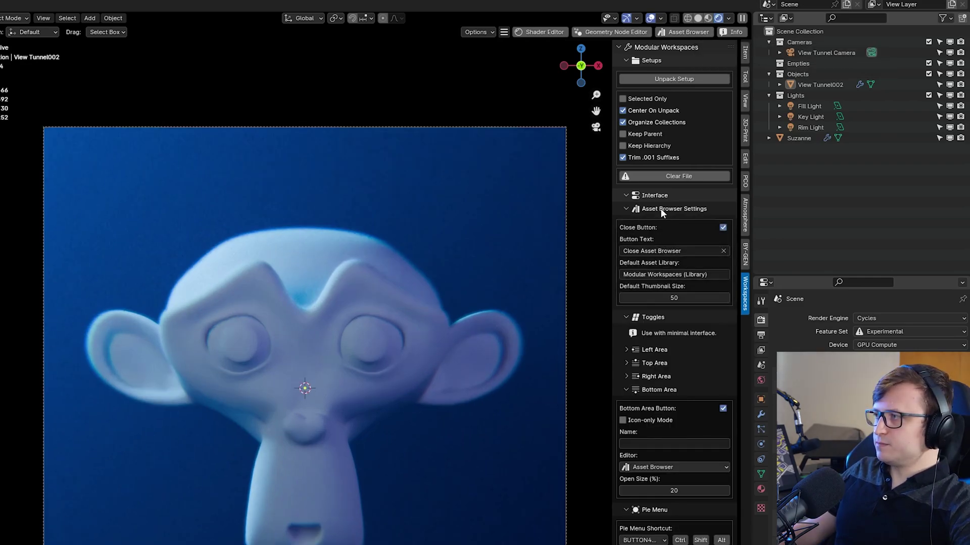
left_click(627, 317)
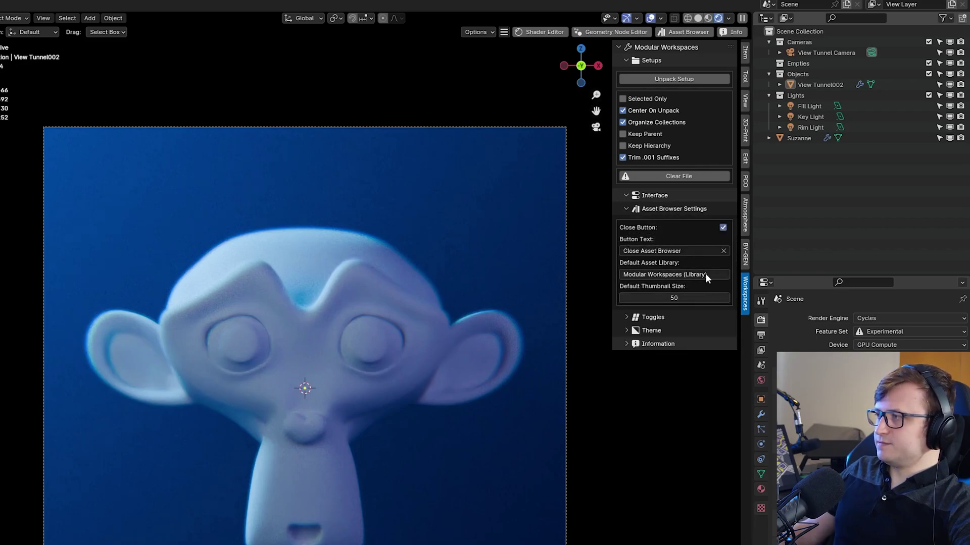
key("Return")
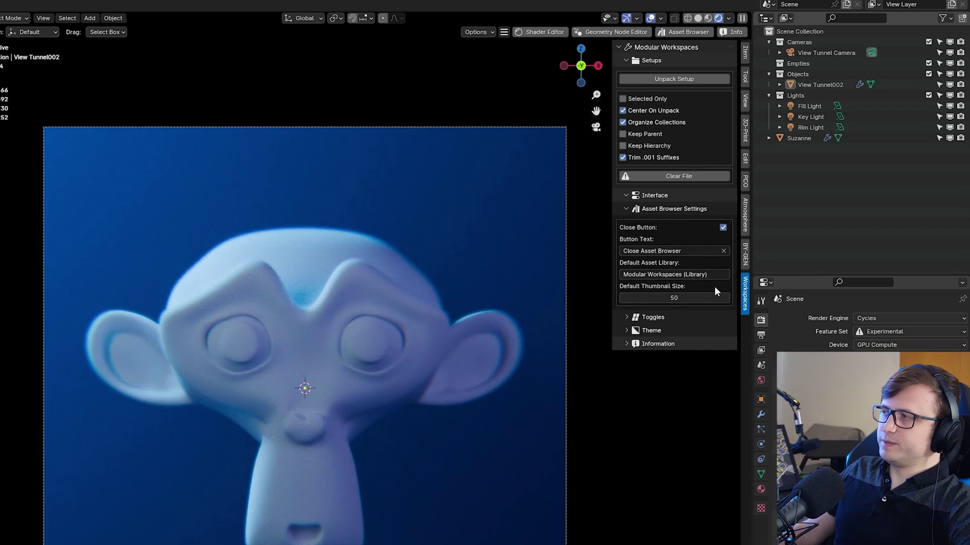
- Open the Asset Browser from the area toggles pie and review the available asset libraries, keeping Modular Workspaces (Library)
key("shift+w")
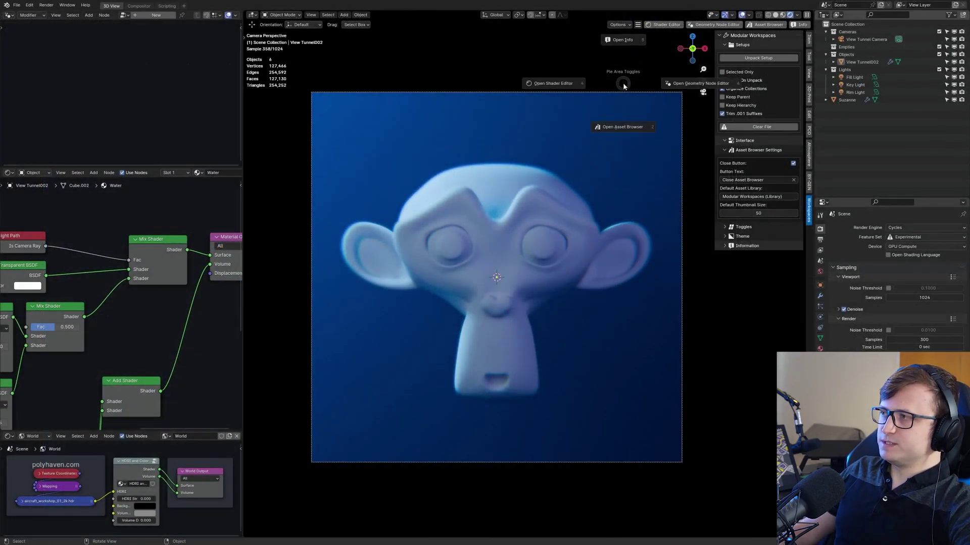
left_click(623, 127)
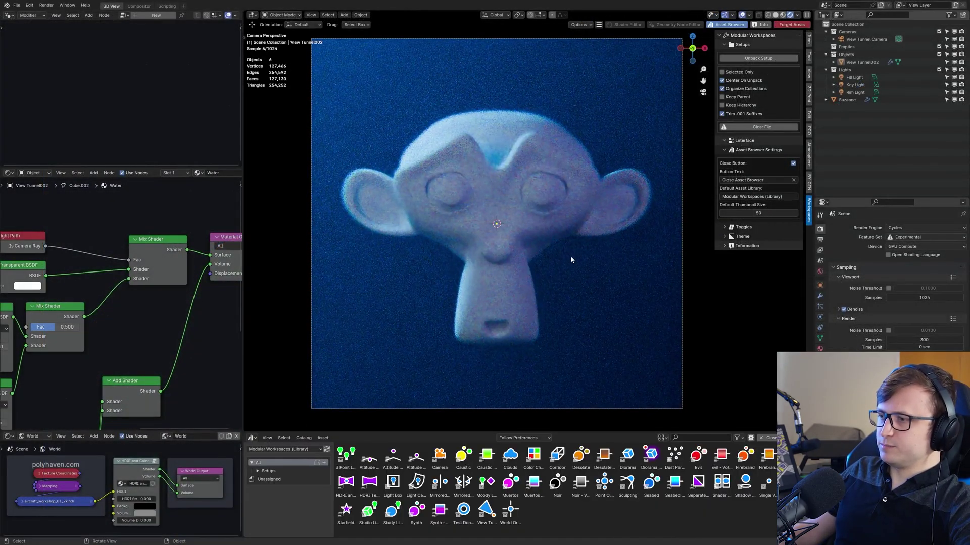
left_click(285, 449)
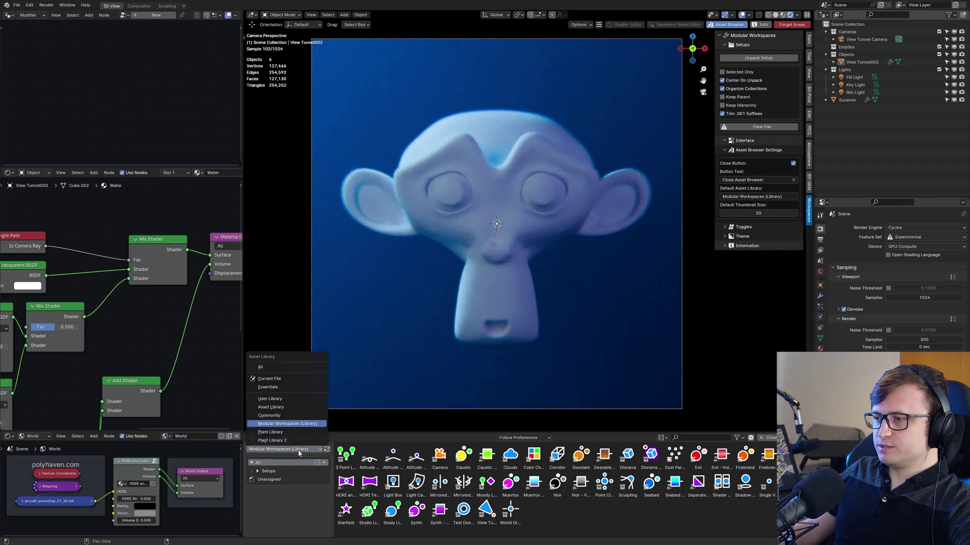
left_click(312, 427)
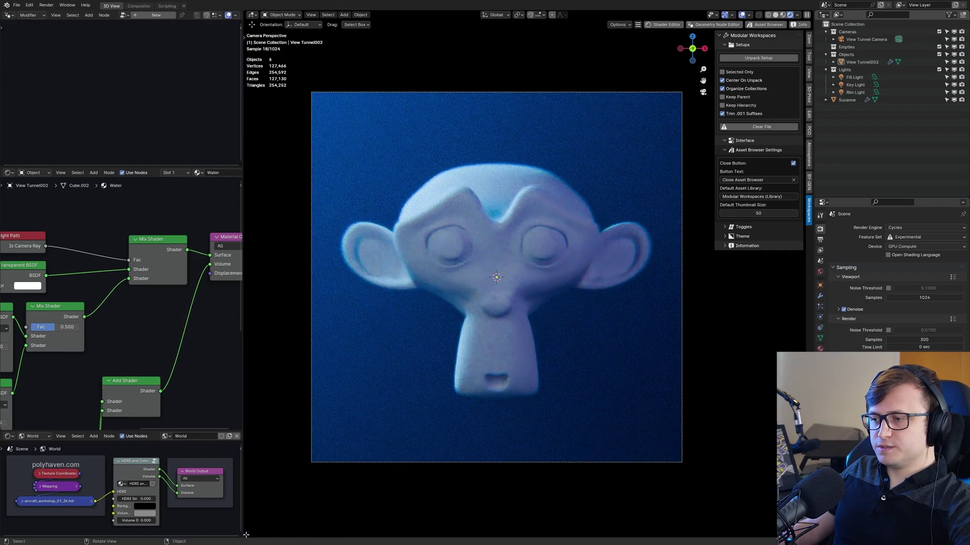
- Manually split a new area off the bottom of the 3D viewport and change it to an Asset Browser
left_click_drag(246, 535, 247, 387)
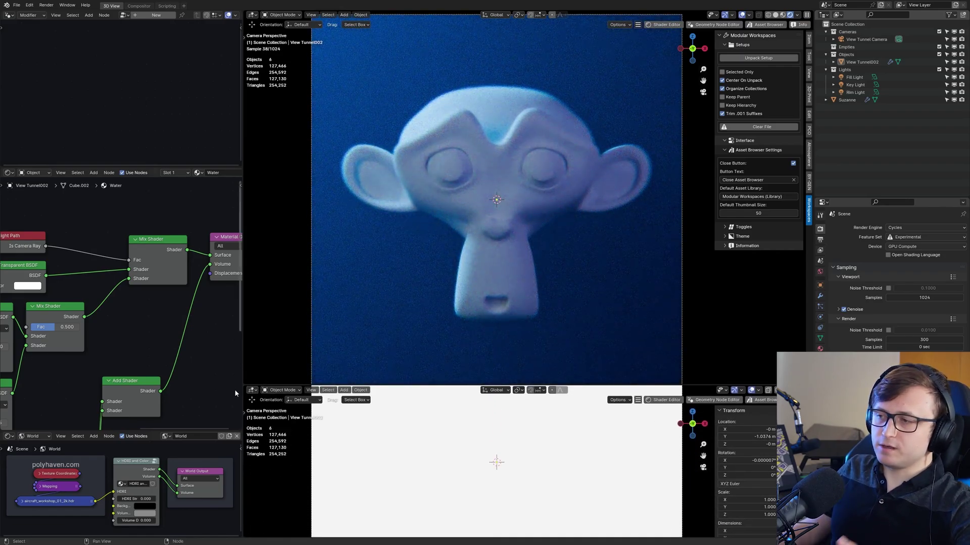
left_click(253, 391)
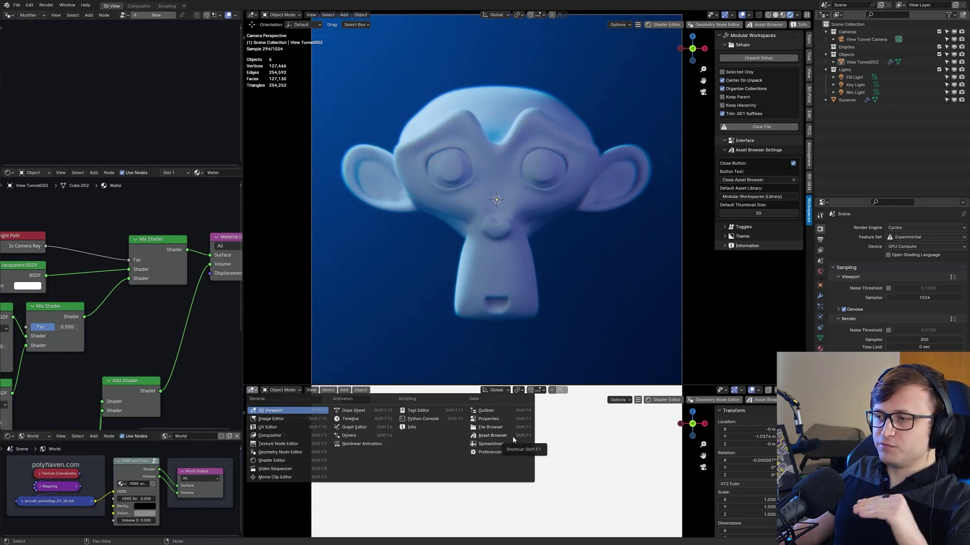
left_click(254, 392)
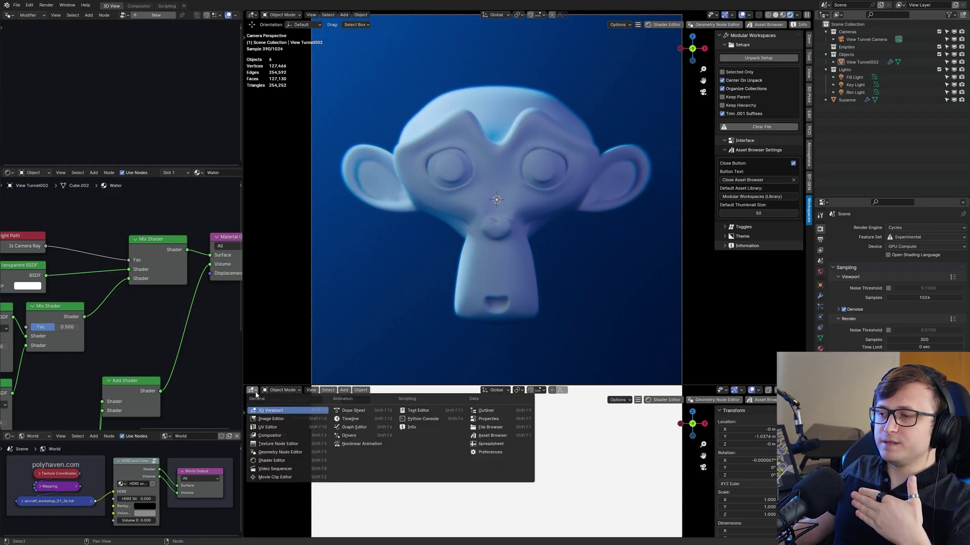
left_click(490, 436)
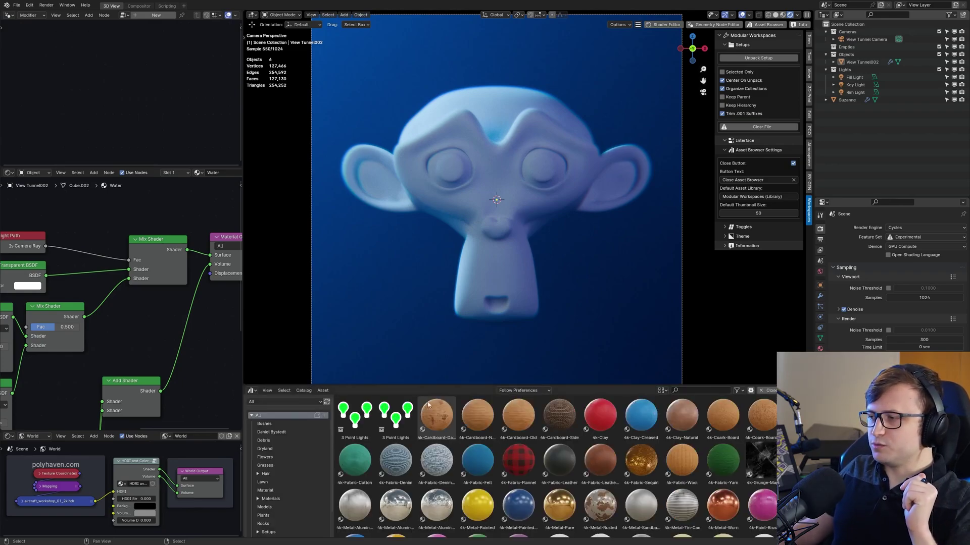
- Switch the manually created Asset Browser to Modular Workspaces (Library) and reduce its thumbnail size
left_click(309, 402)
left_click(312, 463)
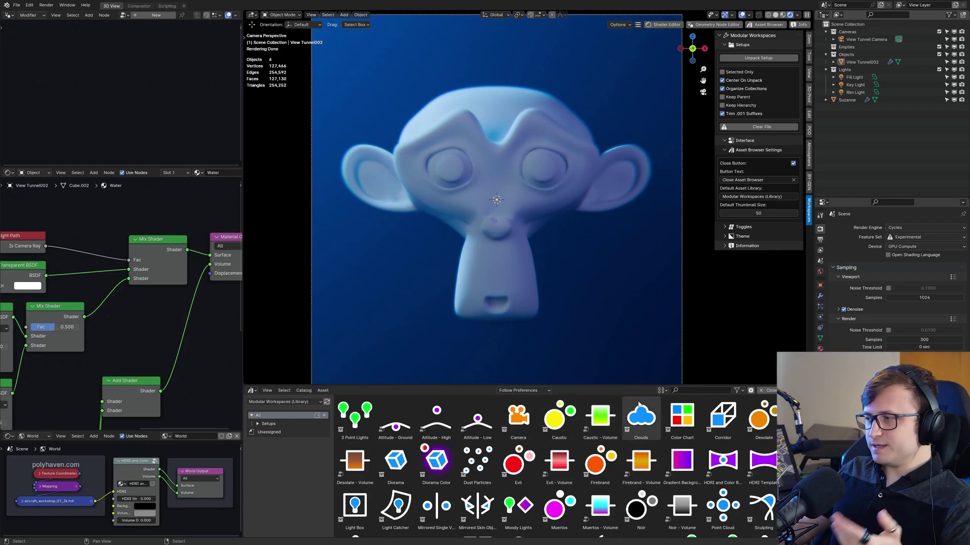
left_click(661, 391)
left_click_drag(681, 405, 628, 404)
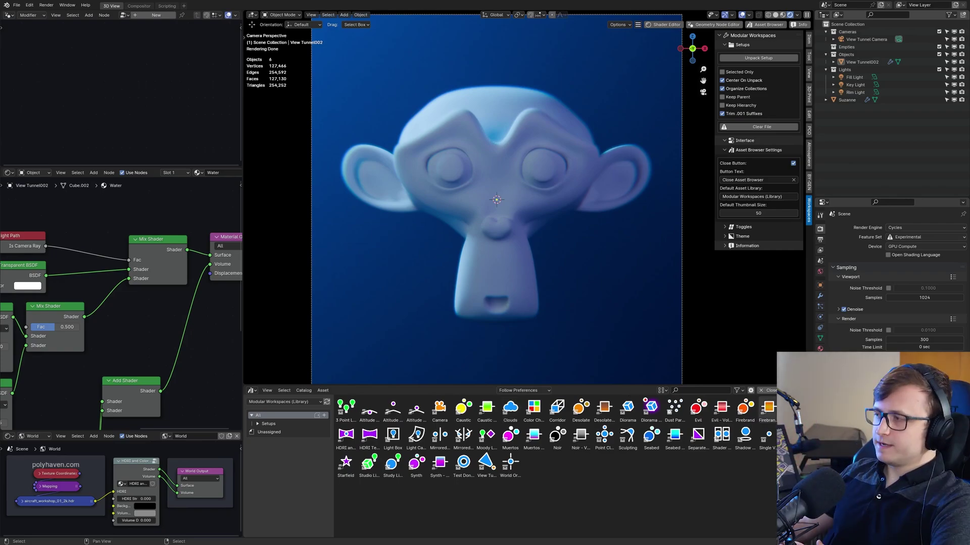
- Close the manually created Asset Browser and reopen it from the area toggles pie
left_click(766, 390)
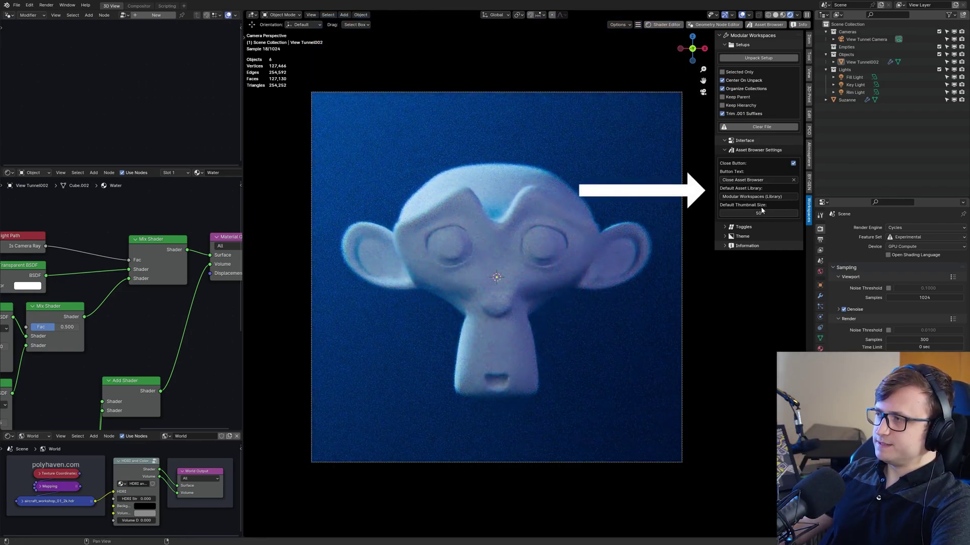
key("shift+w")
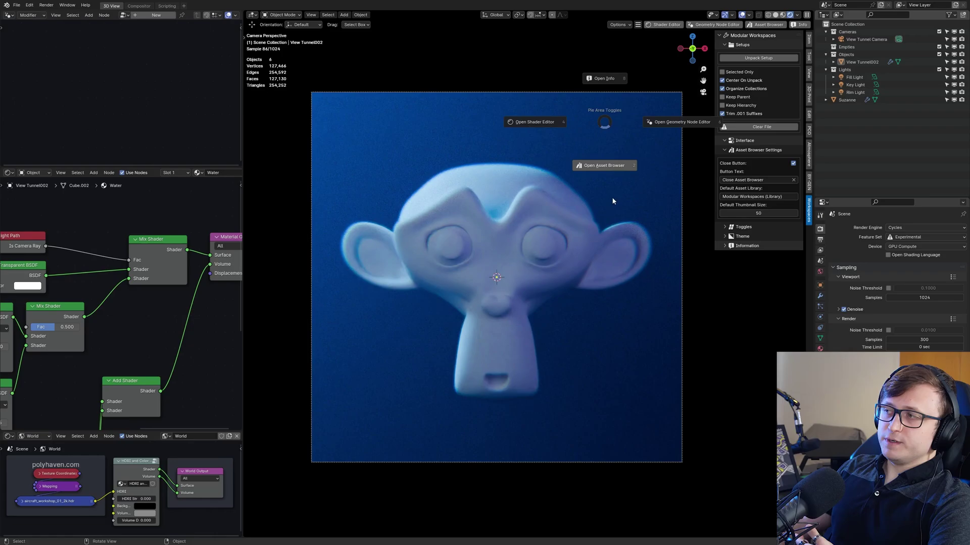
left_click(612, 201)
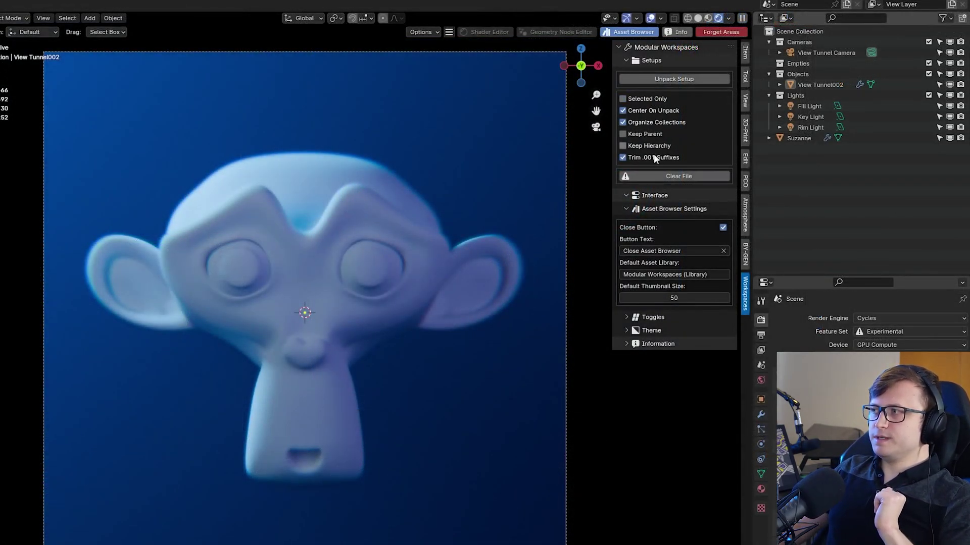
- Return to the camera view and walk it around the View Tunnel scene to inspect the tunnel and Suzanne from other positions
left_click_drag(648, 146, 648, 135)
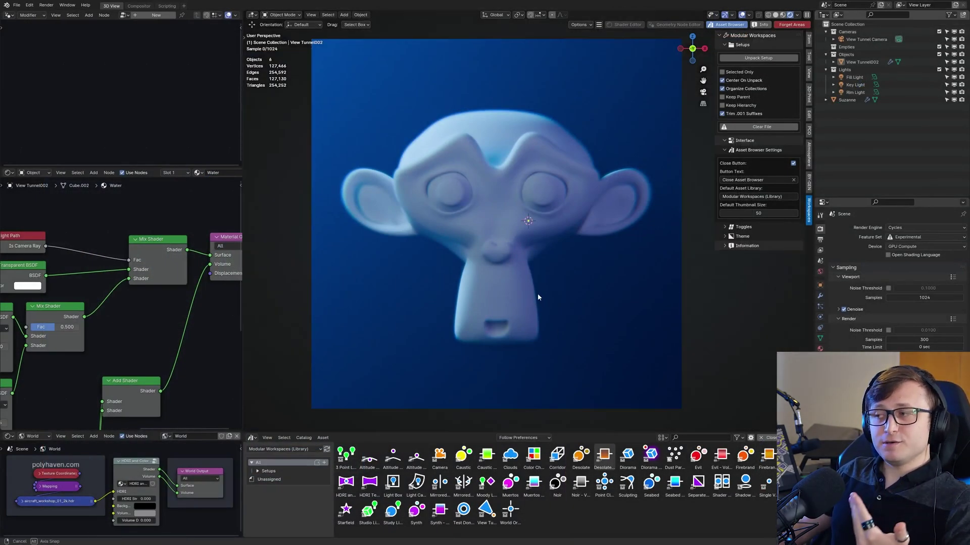
key("KP_0")
key("KP_0")
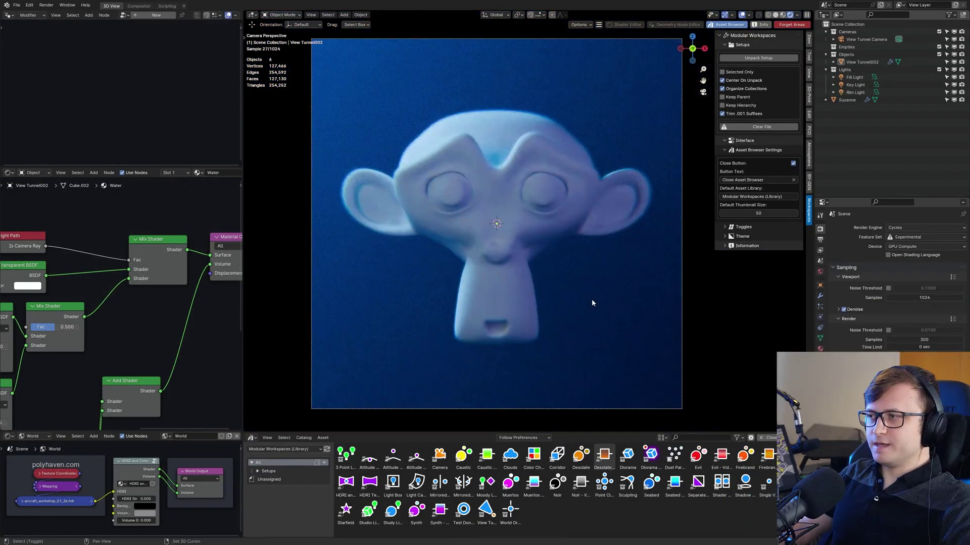
key("shift+grave")
key("s")
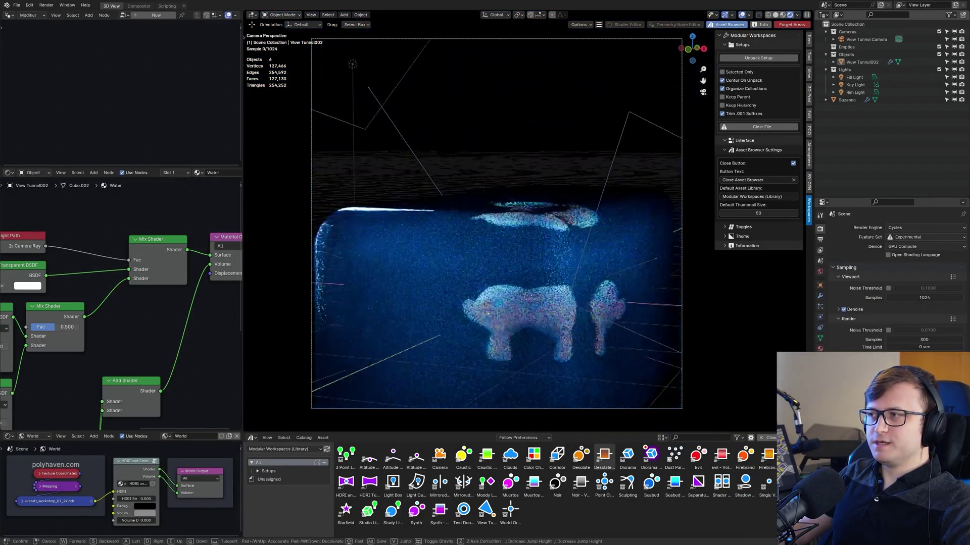
key("w")
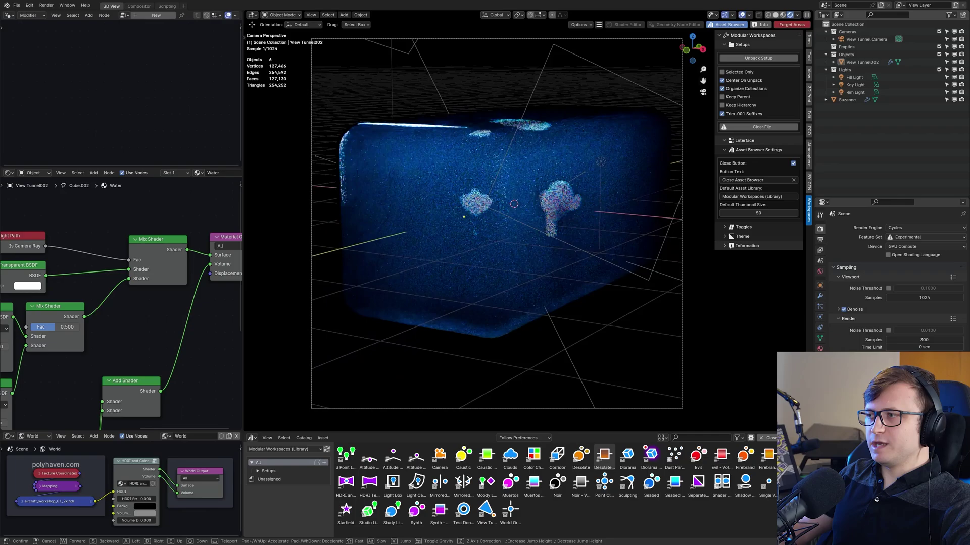
left_click(592, 299)
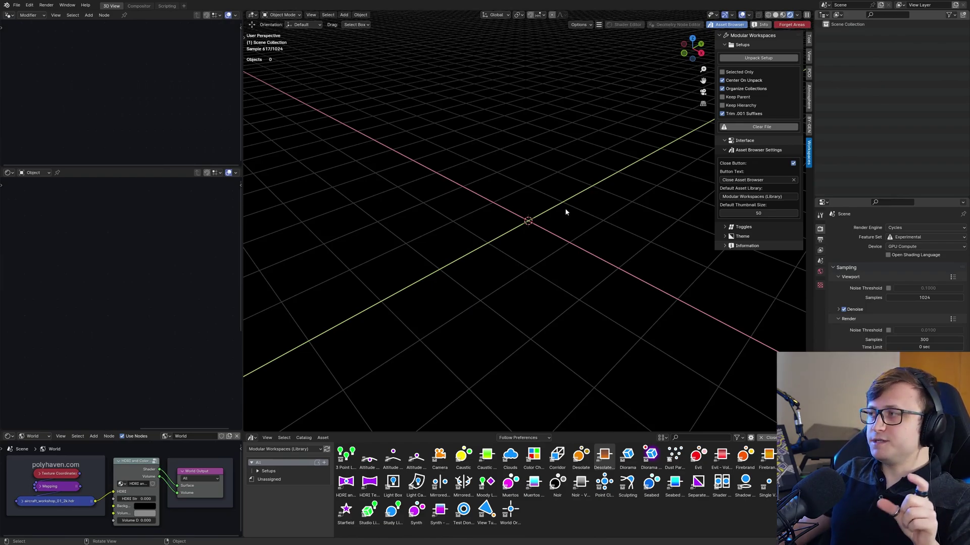
- Enable Keep Parent and Keep Hierarchy for unpacking, and place the View Tunnel setup in the 3D viewport
left_click(722, 98)
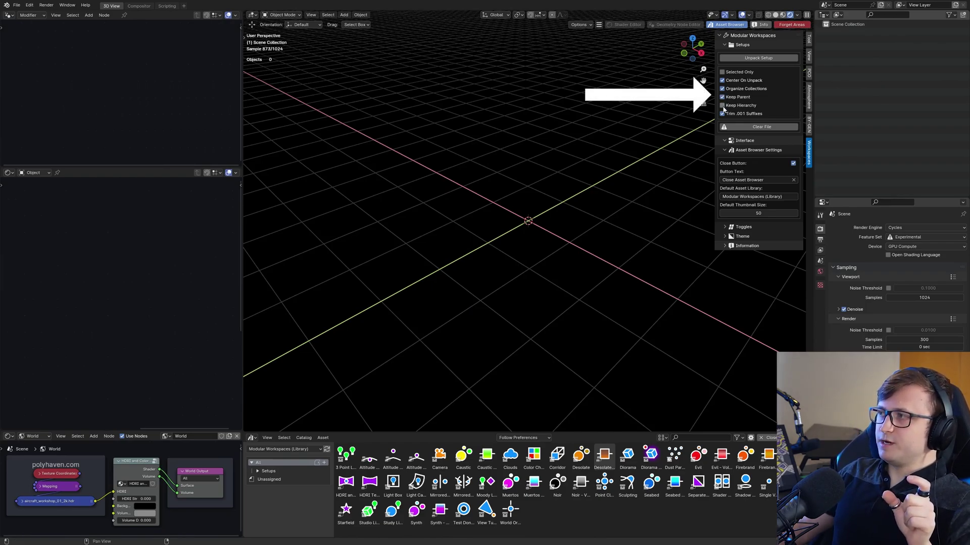
left_click_drag(486, 510, 464, 240)
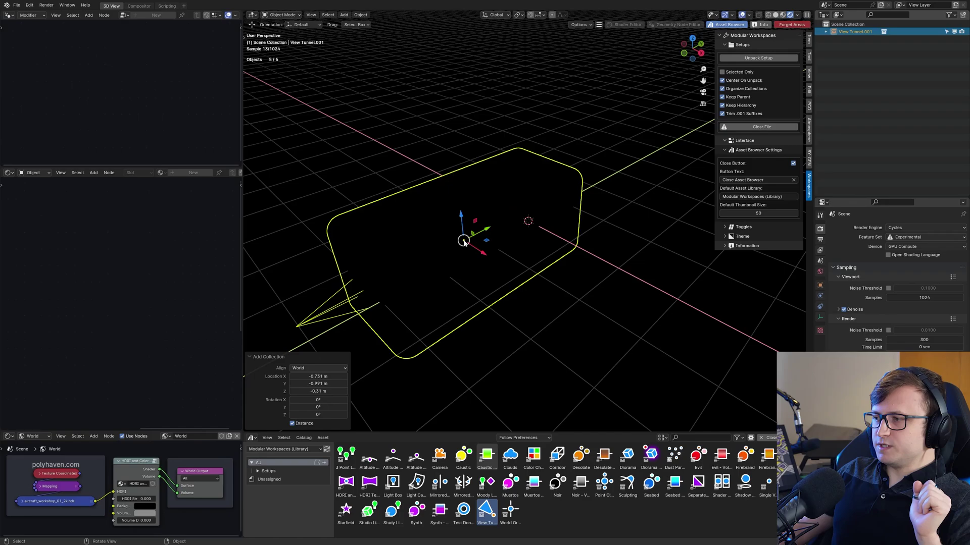
- Add the 3 Point Lights setup from the Lighting catalog and unpack it together with the View Tunnel setup
left_click(268, 470)
left_click(271, 504)
left_click_drag(346, 457, 475, 257)
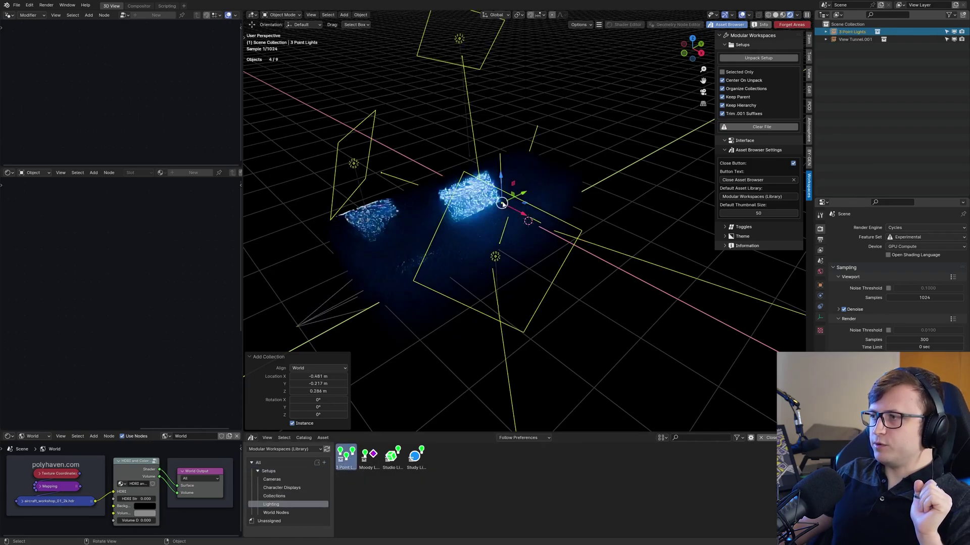
left_click(760, 58)
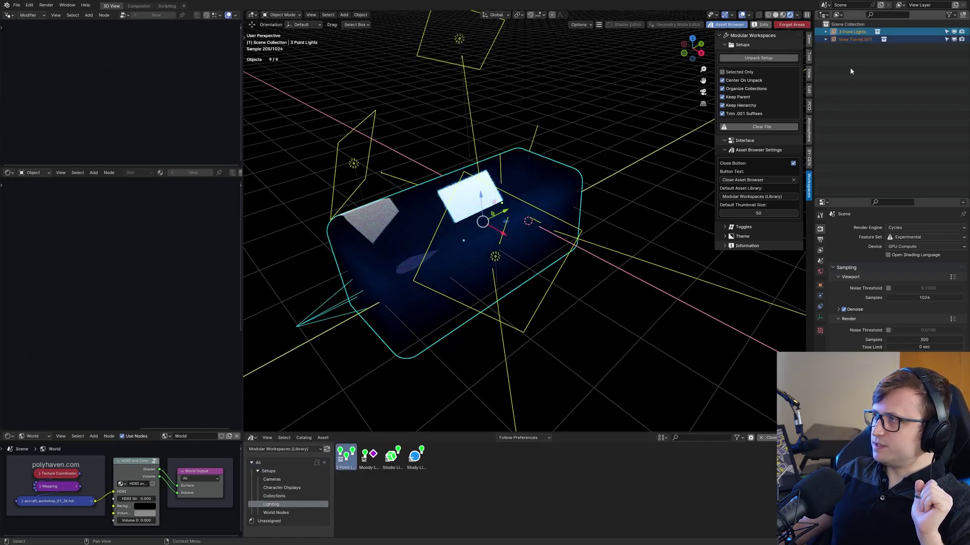
left_click(760, 58)
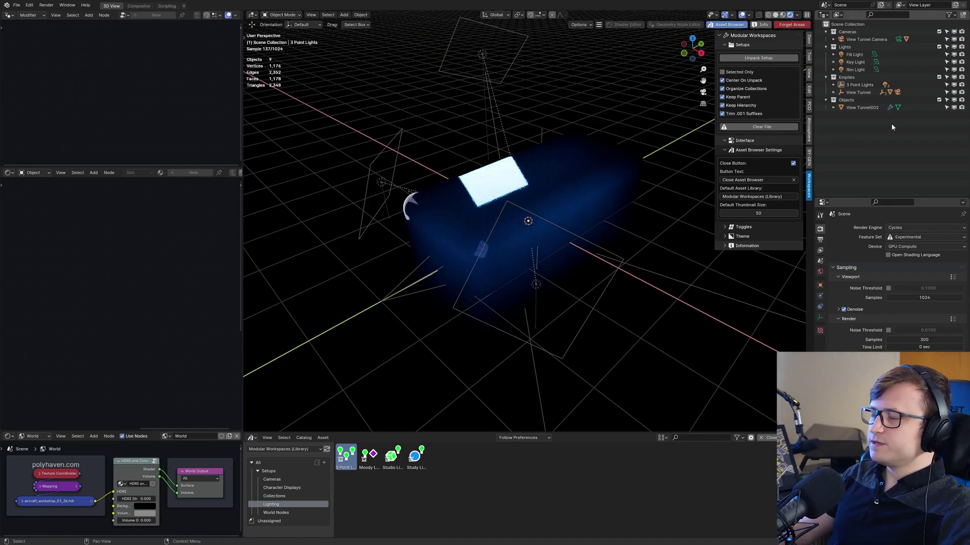
- Try moving the View Tunnel Camera and walk it around in camera view to check the unpacked hierarchy
left_click(866, 39)
key("g")
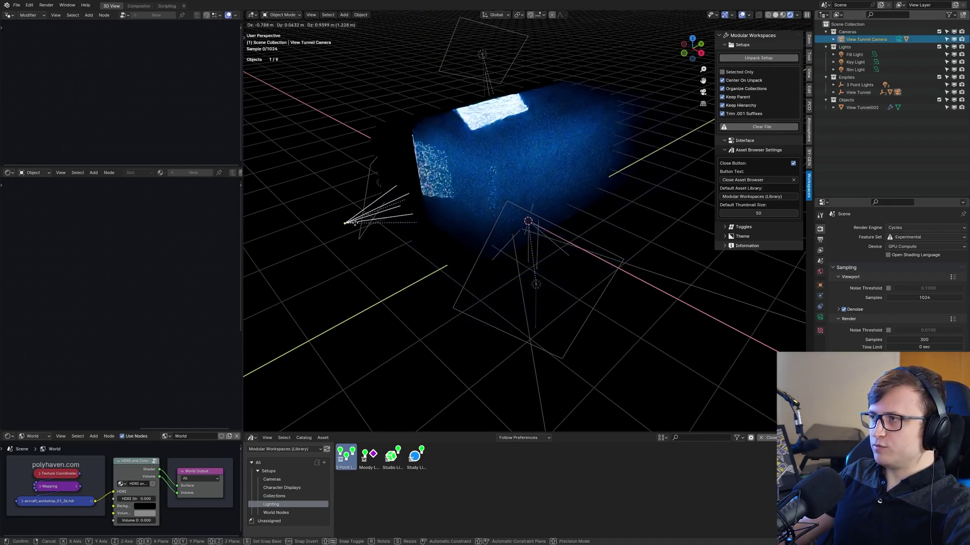
right_click(430, 277)
key("KP_0")
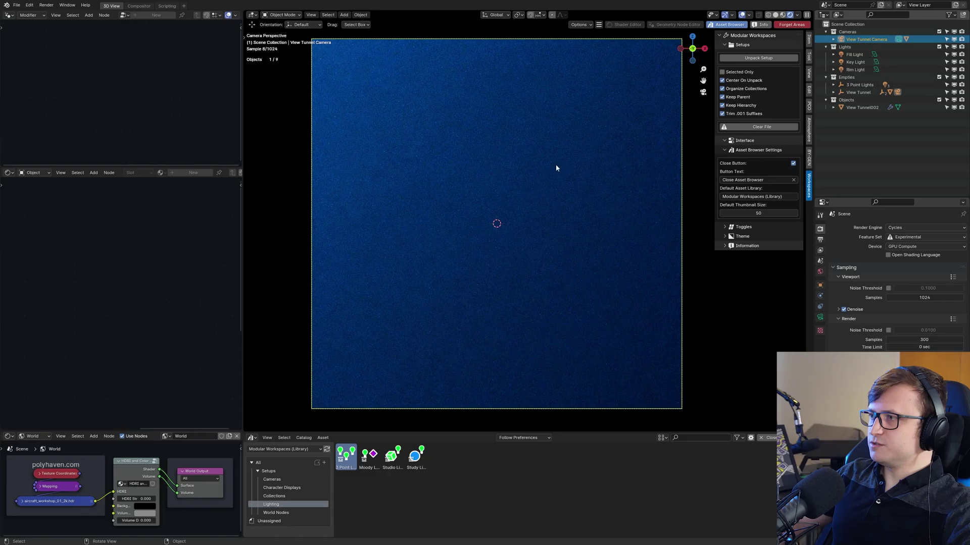
key("shift+grave")
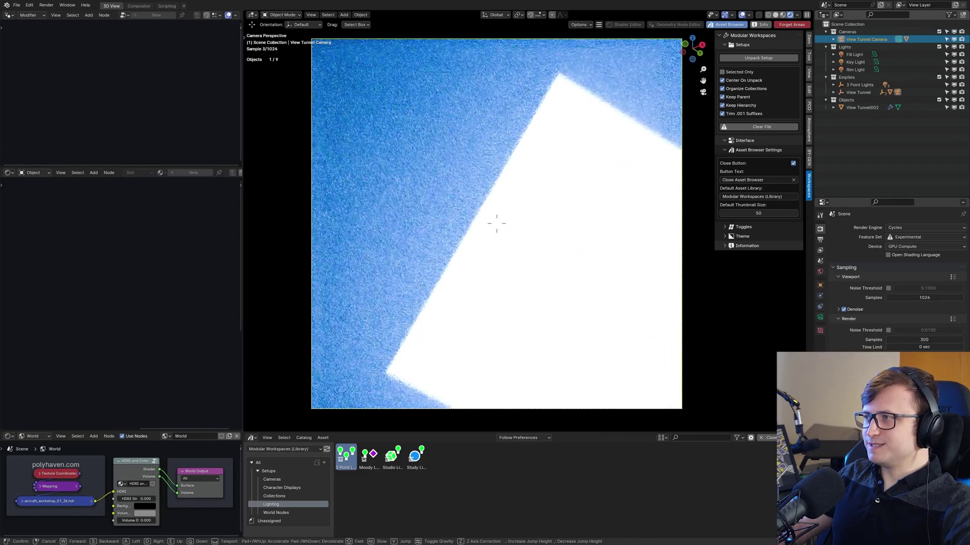
key("s")
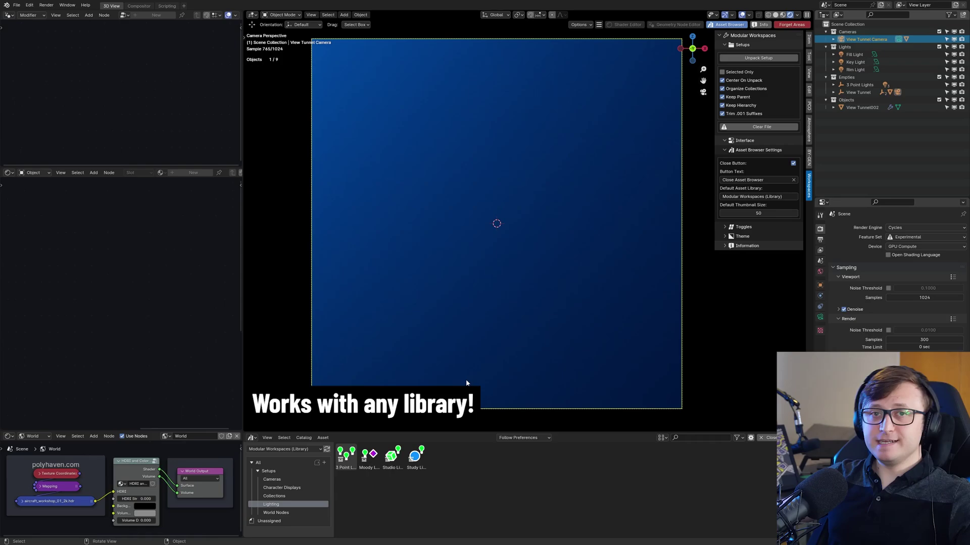
- Review the full asset list and the Collections, Lighting, World Nodes and Cameras catalogs of the Modular Workspaces library
left_click(279, 463)
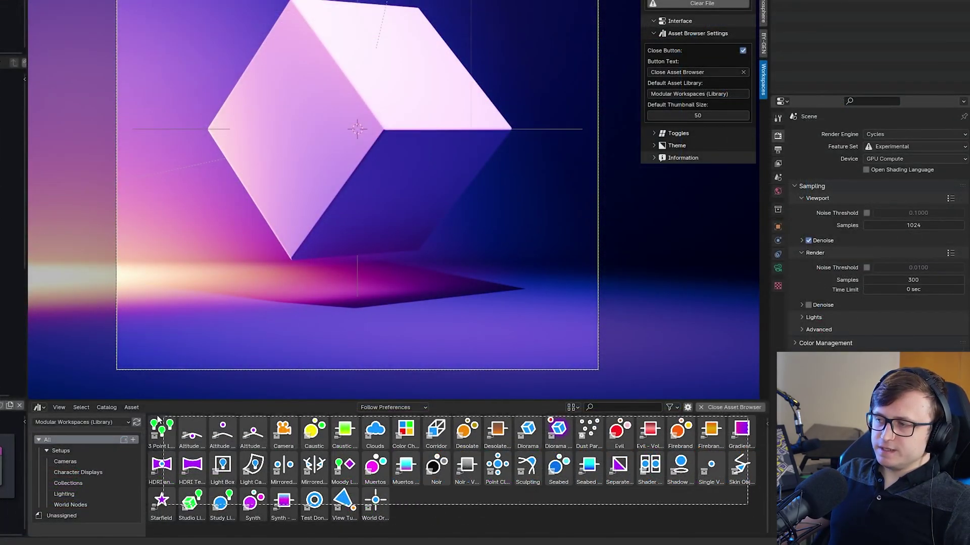
left_click(473, 502)
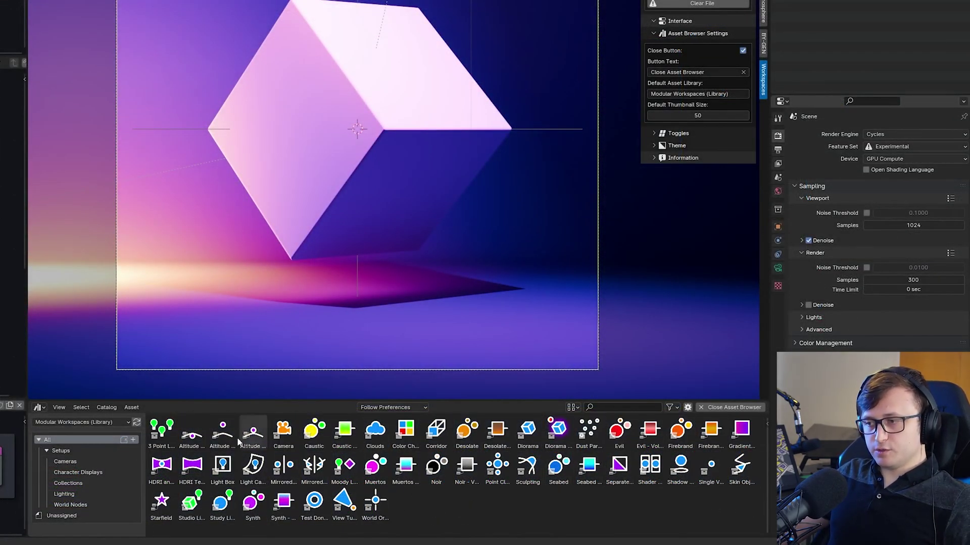
left_click(76, 483)
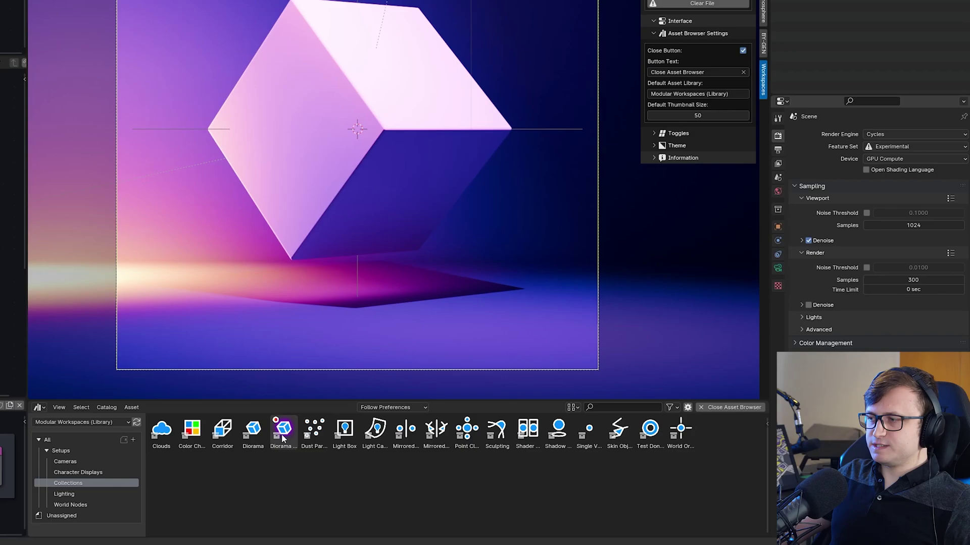
left_click(65, 493)
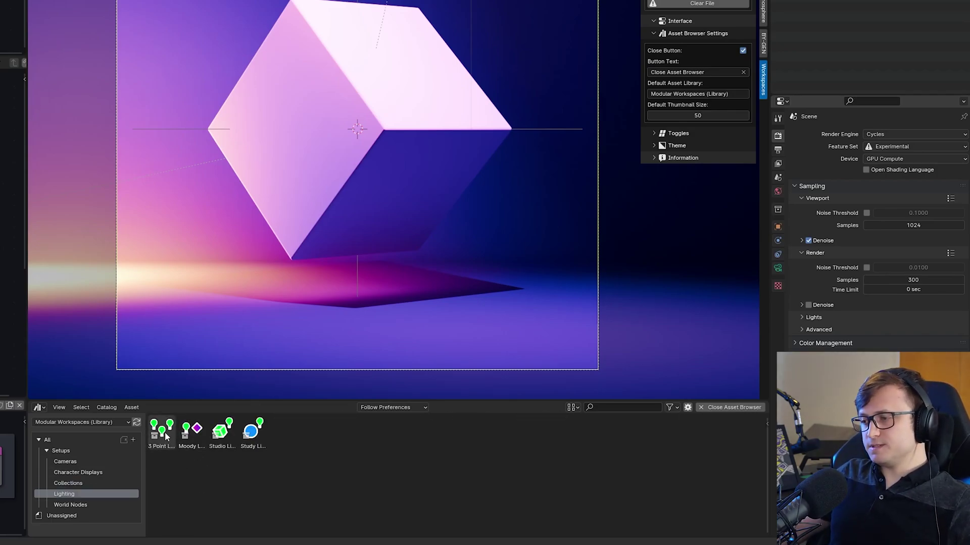
left_click(66, 505)
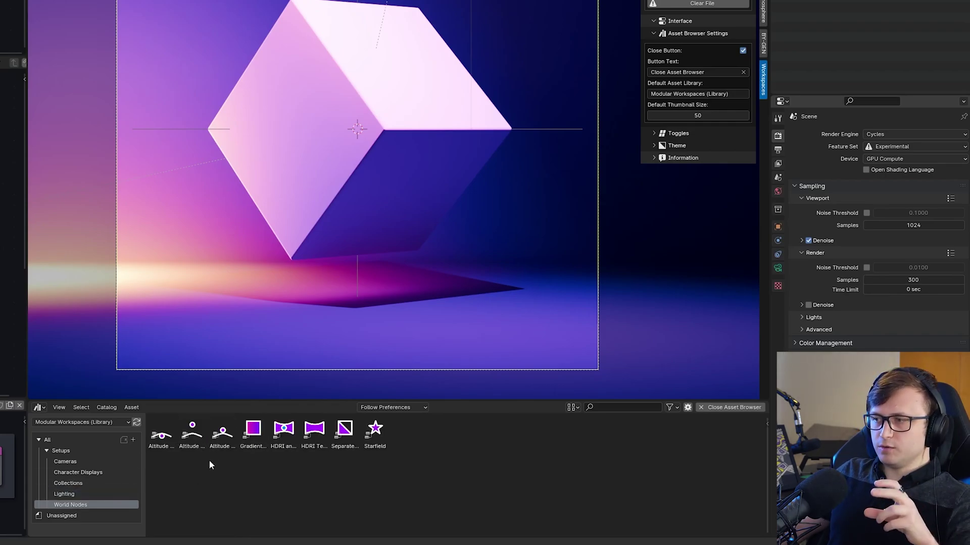
left_click(253, 431)
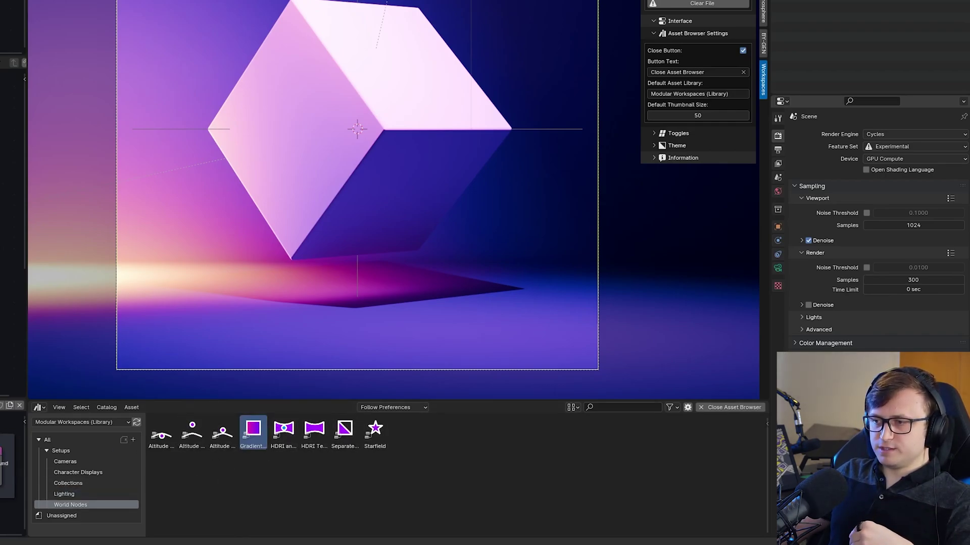
left_click(65, 461)
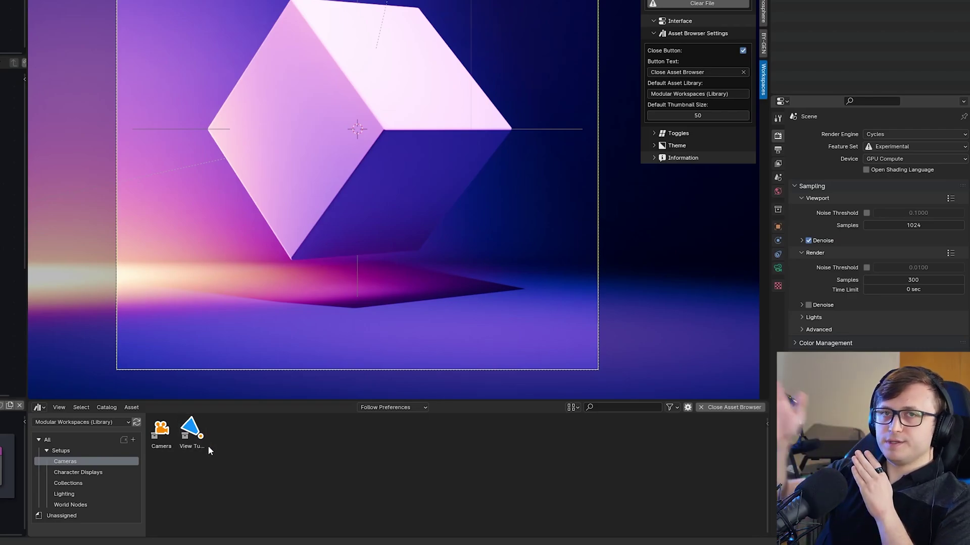
- Place the Muertos setup from the Character Displays catalog in the scene and hide the viewport overlays
left_click(78, 472)
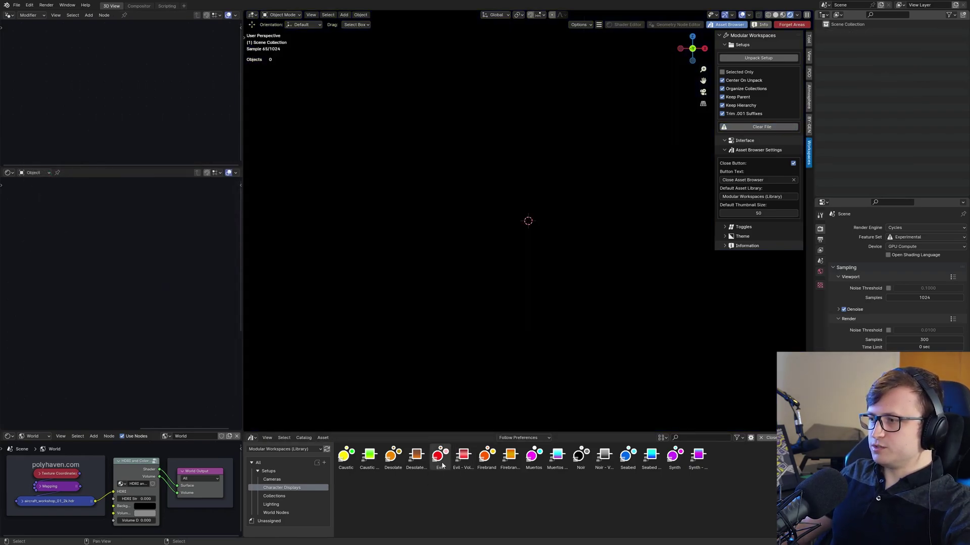
left_click_drag(534, 456, 527, 221)
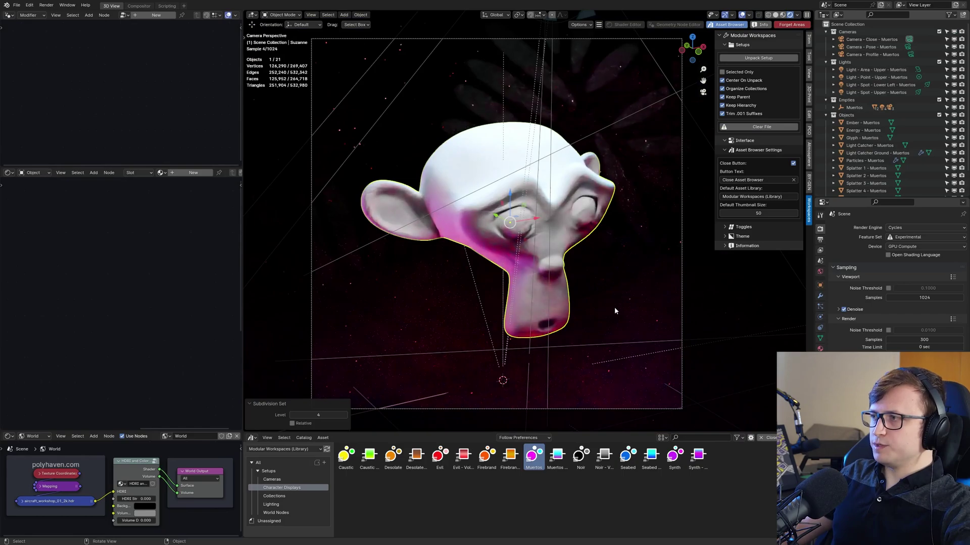
key("shift+alt+z")
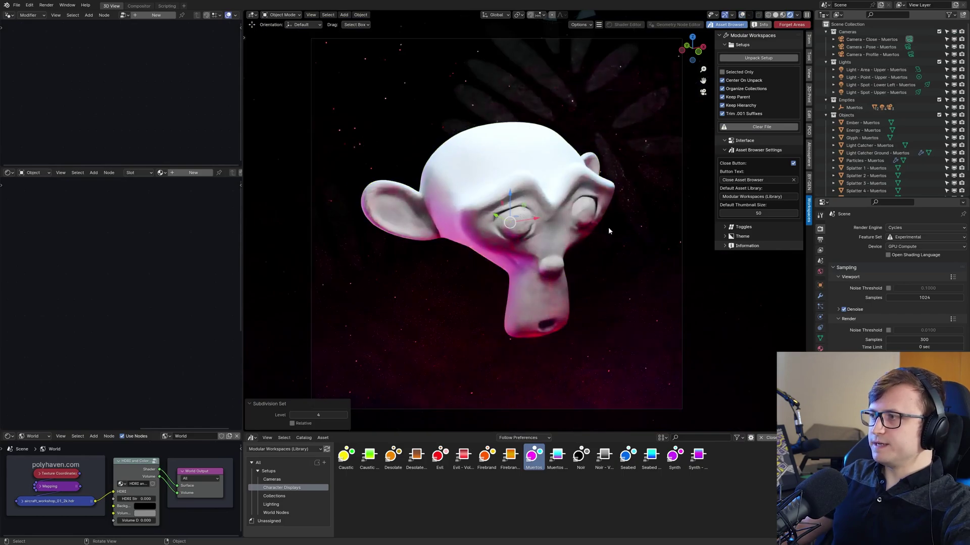
- Rotate the Suzanne head freely as a trial to examine it under the Muertos lighting
key("r")
key("r")
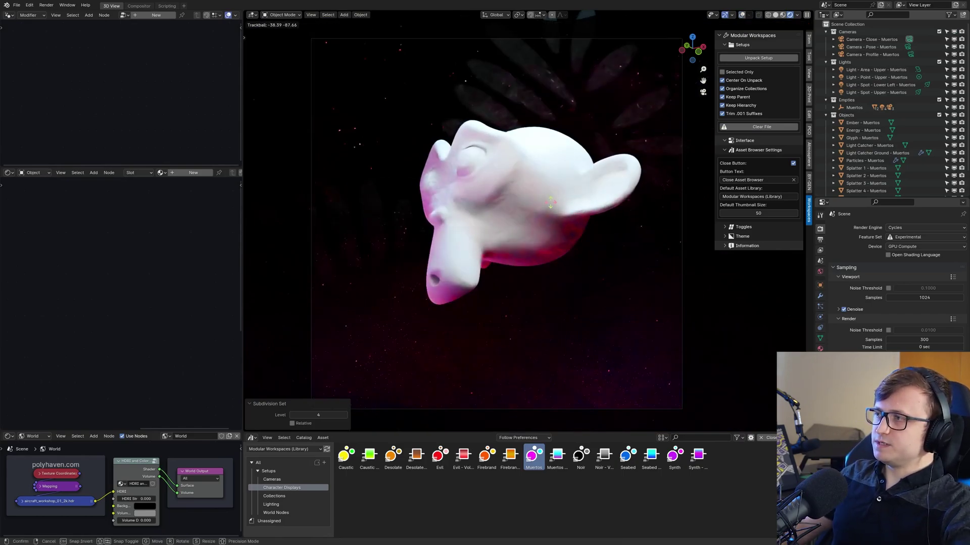
right_click(599, 211)
key("ctrl+z")
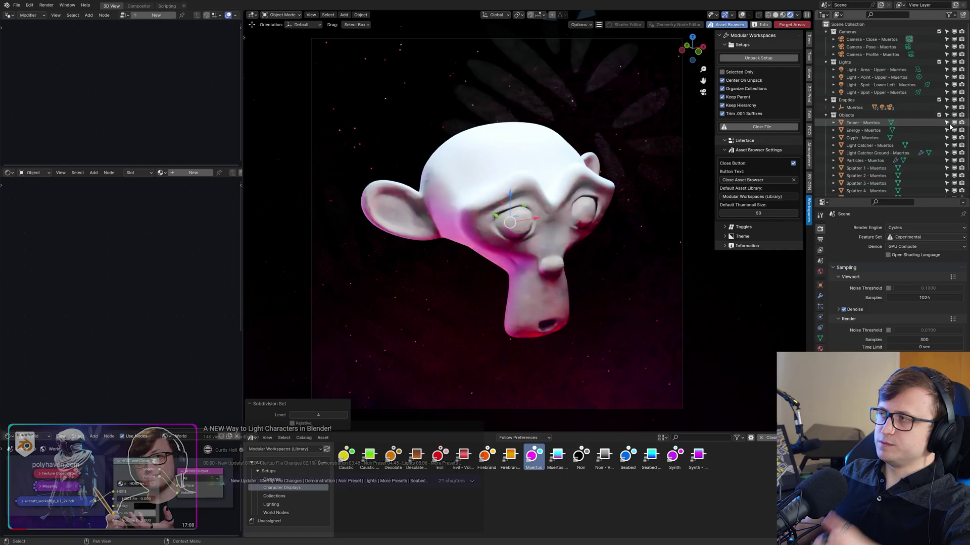
scroll(949, 127, "down", 1)
scroll(949, 108, "up", 1)
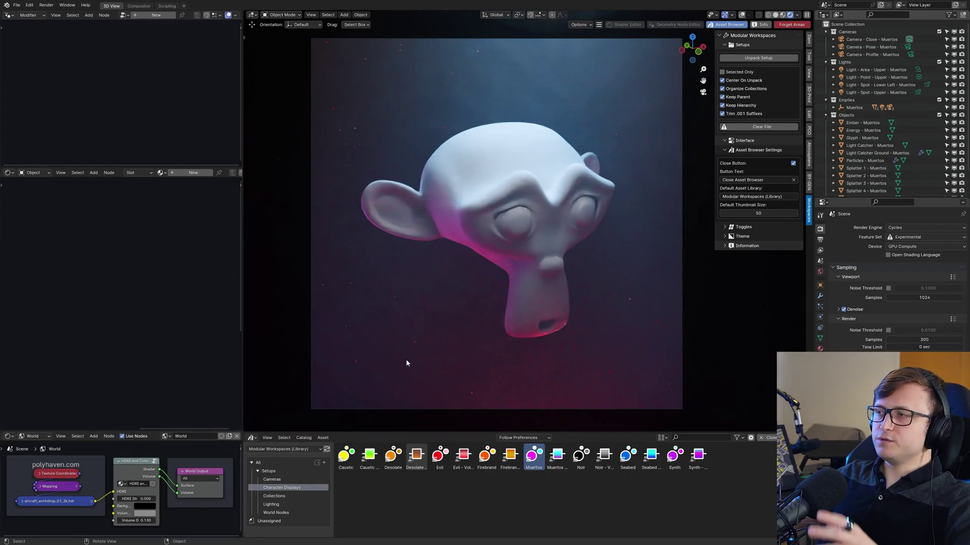
- Clear the file and add the Diorama Color setup from the full asset list to the scene
left_click(762, 127)
left_click(270, 462)
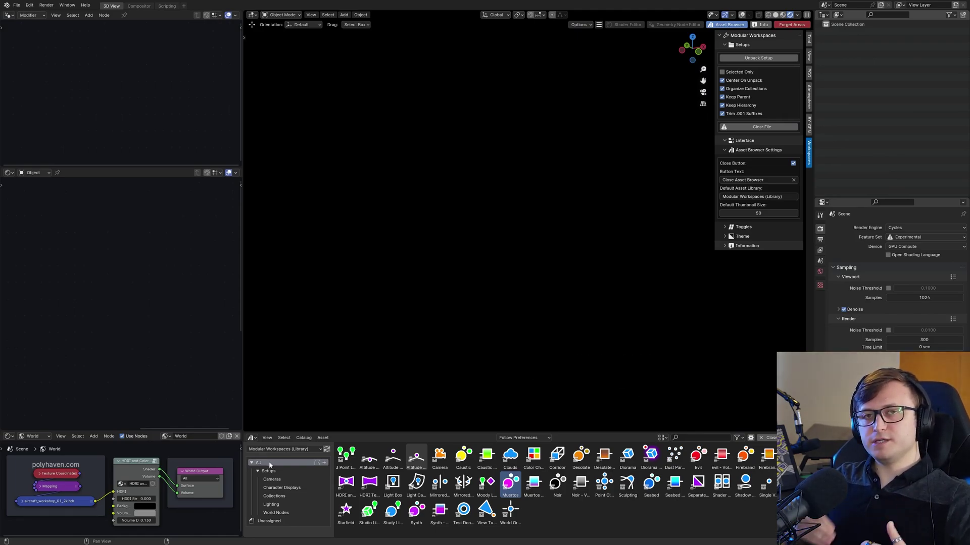
left_click_drag(651, 456, 666, 301)
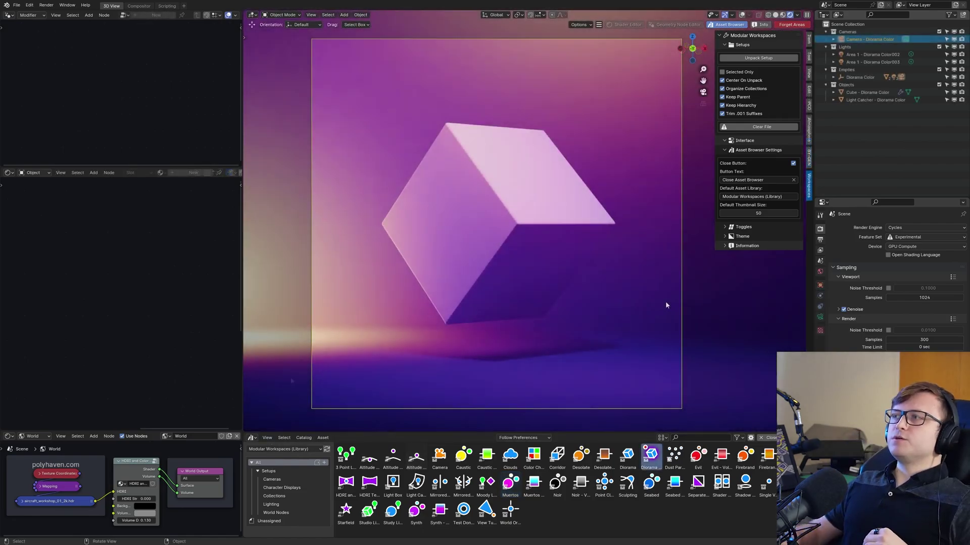
- Close the Asset Browser, and open the Info area and the Asset Browser from the area toggles pie
left_click(725, 24)
key("shift+w")
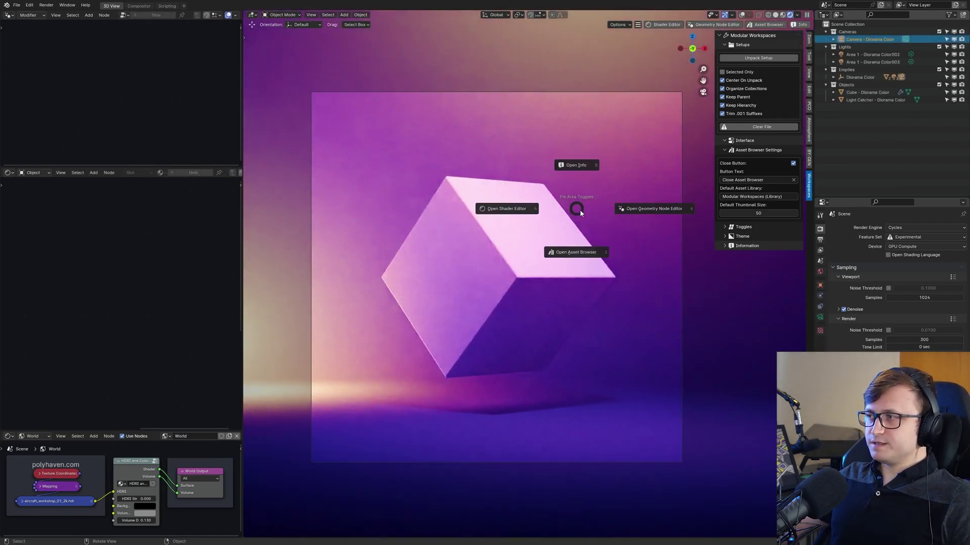
left_click(579, 165)
key("shift+w")
left_click(579, 264)
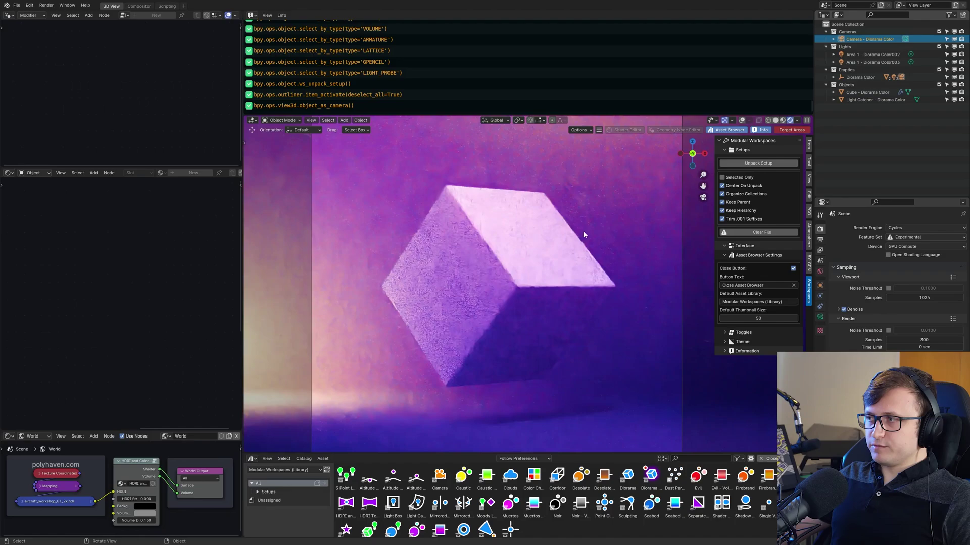
- Close the Asset Browser and the Info area through the area toggles pie
key("shift+w")
left_click(577, 323)
key("shift+w")
left_click(585, 197)
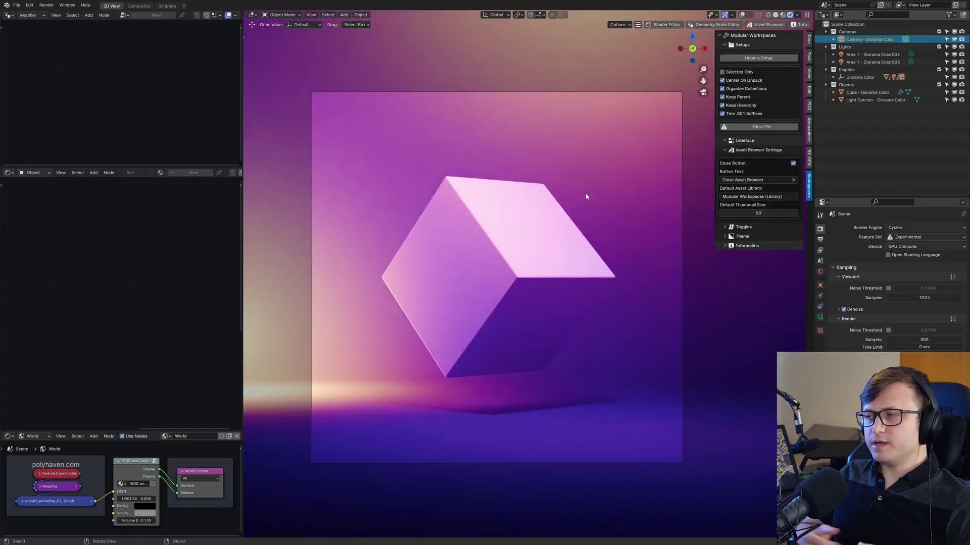
- Open the Shader Editor and the Geometry Node Editor beside the 3D viewport from the area toggles pie
key("alt+w")
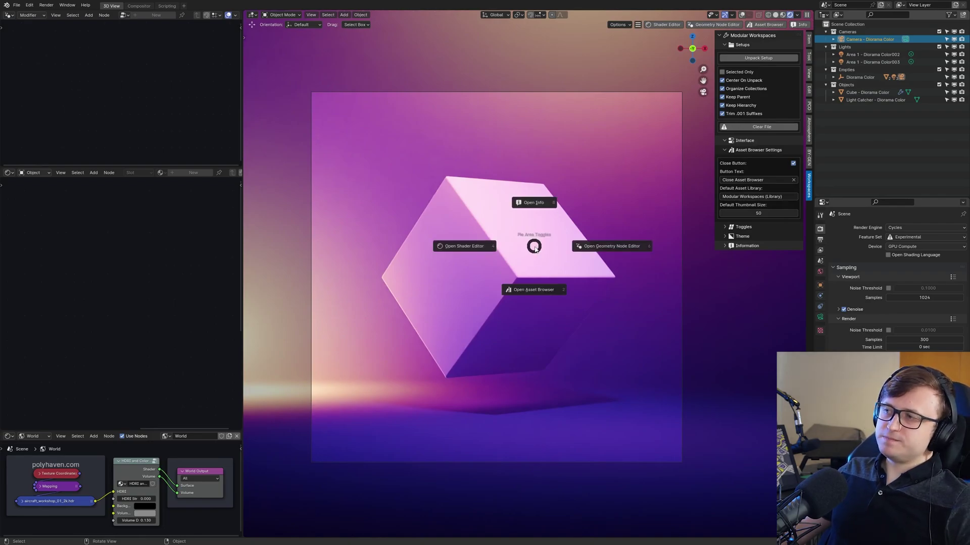
left_click(483, 253)
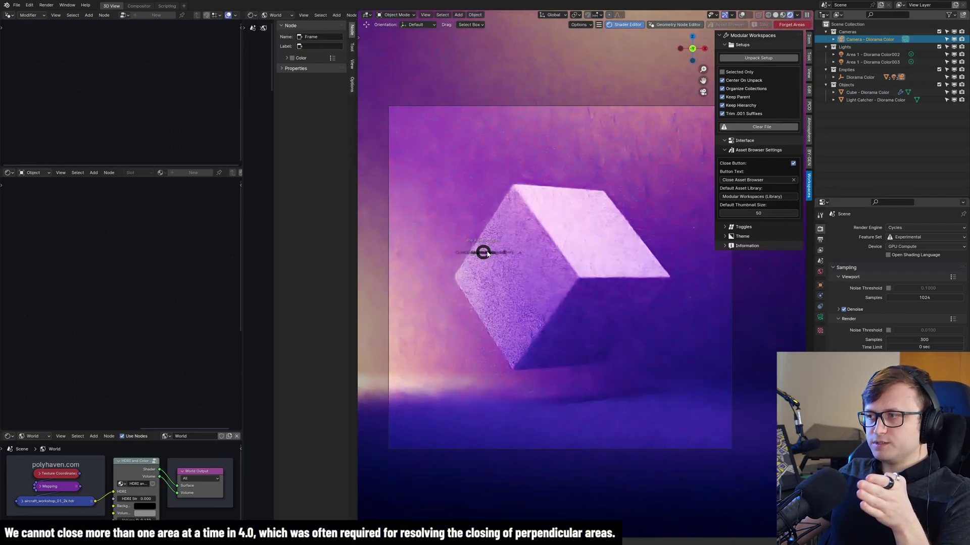
left_click(567, 248)
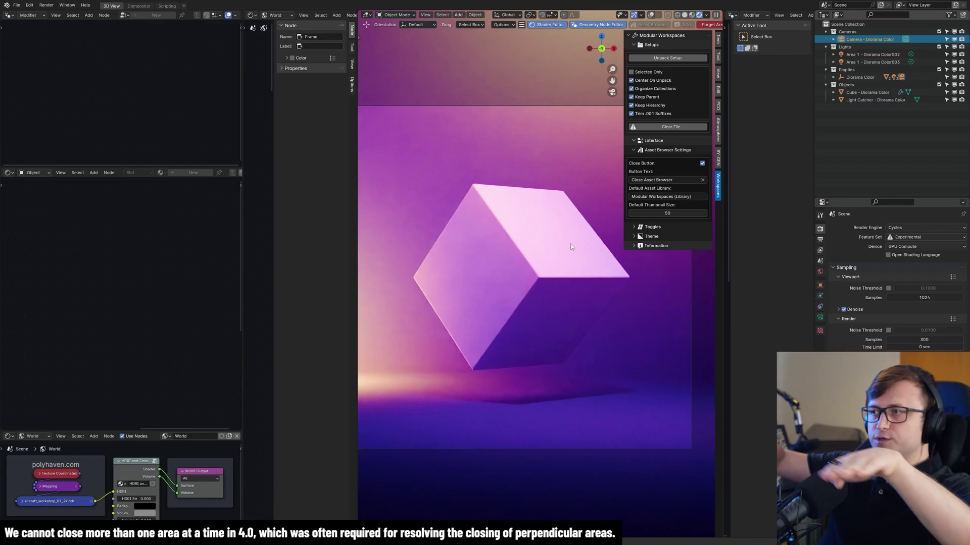
- Hide the viewport and Geometry Node Editor sidebars, and widen the Shader Editor and Geometry Node Editor areas
key("n")
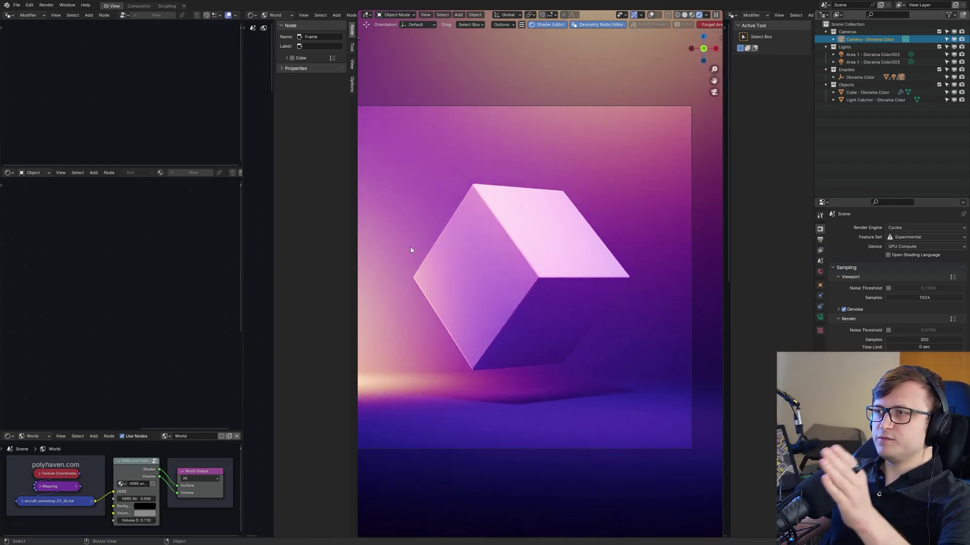
left_click_drag(243, 242, 117, 238)
key("n")
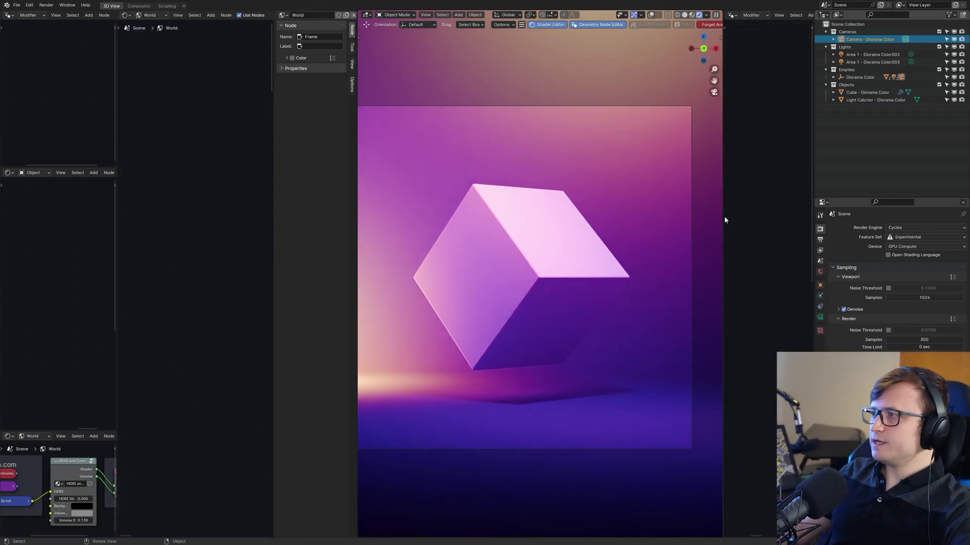
left_click_drag(724, 217, 635, 227)
- Close the Geometry Node Editor and the Shader Editor through the area toggles pie
key("shift+space")
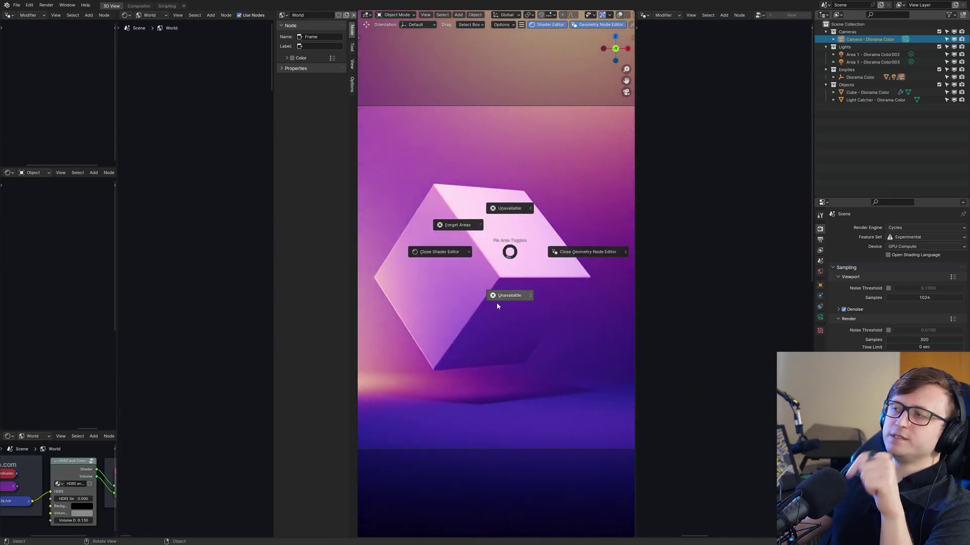
left_click(575, 253)
key("shift+space")
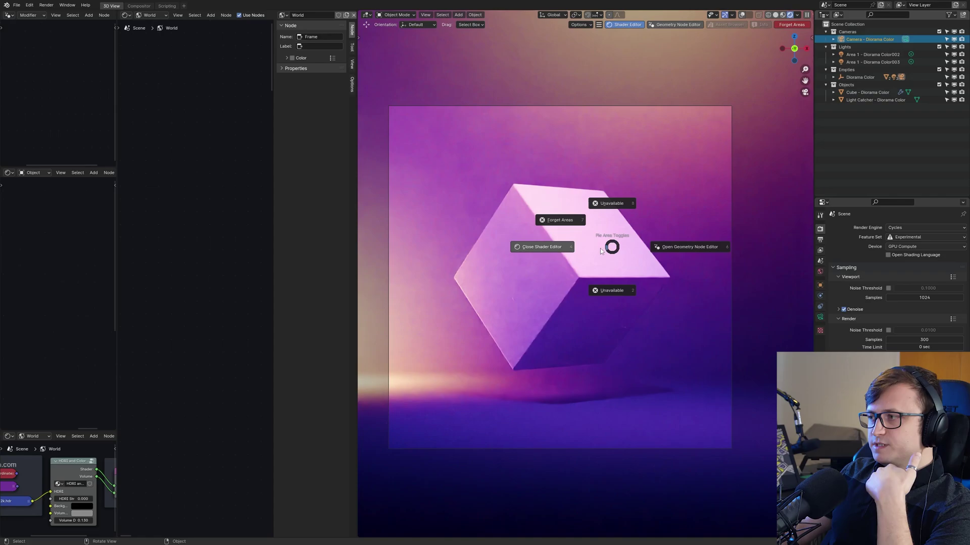
left_click(552, 252)
key("alt+q")
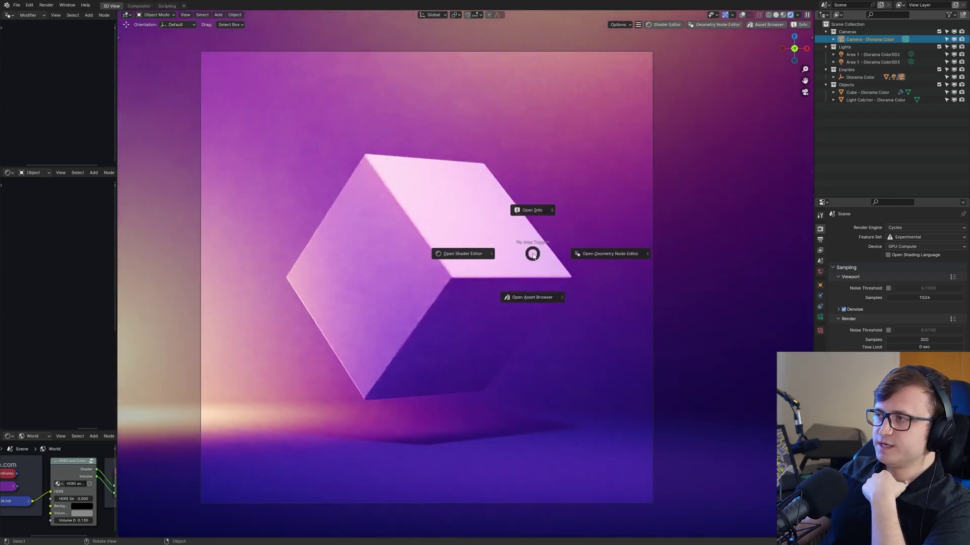
left_click(532, 225)
key("alt+q")
left_click(537, 248)
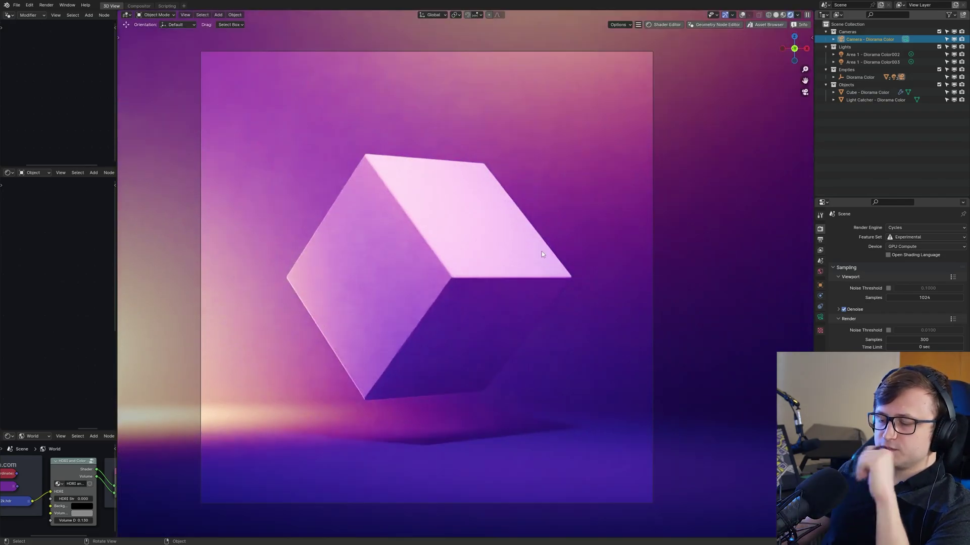
- Show the viewport sidebar, and open the Geometry Node Editor beside the 3D viewport in the Compositor workspace
key("n")
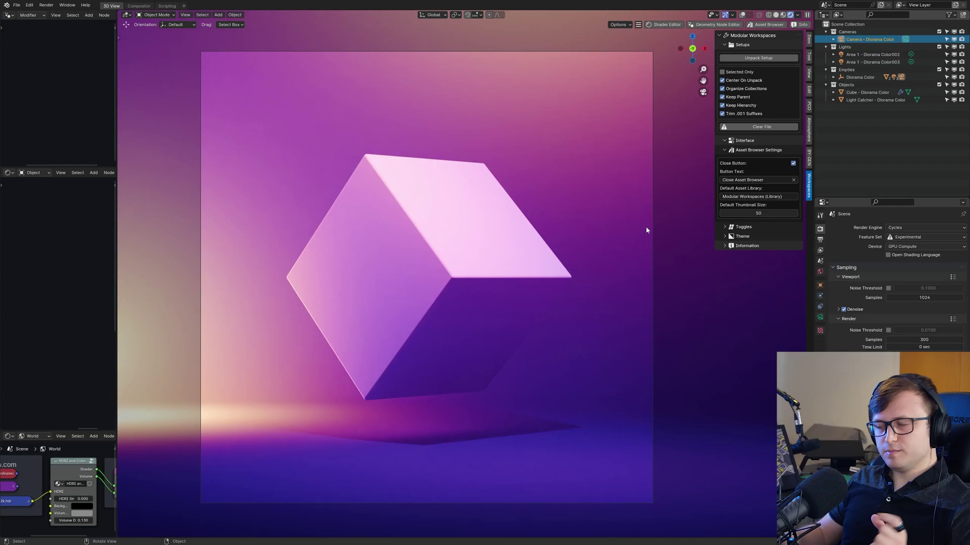
key("ctrl+Page_Down")
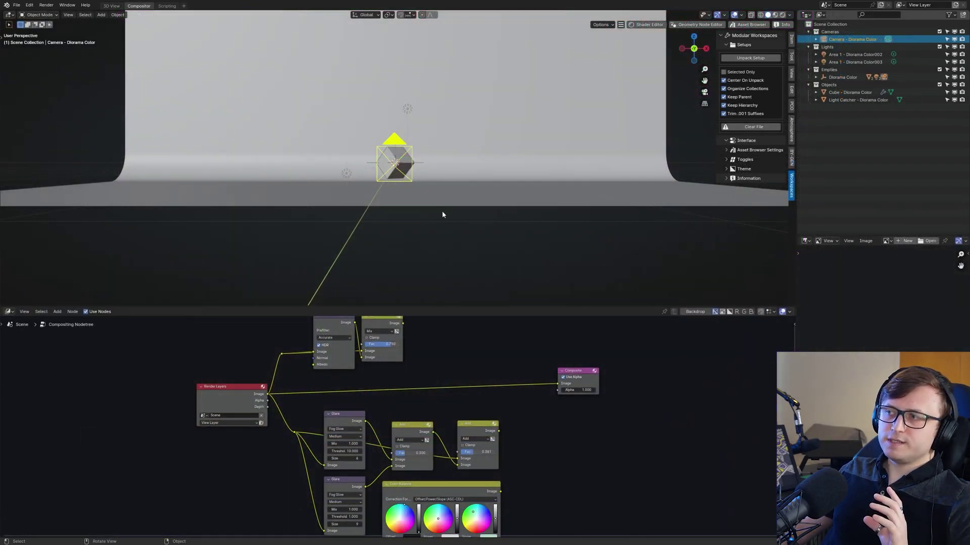
middle_click_drag(440, 187, 424, 210)
left_click(700, 25)
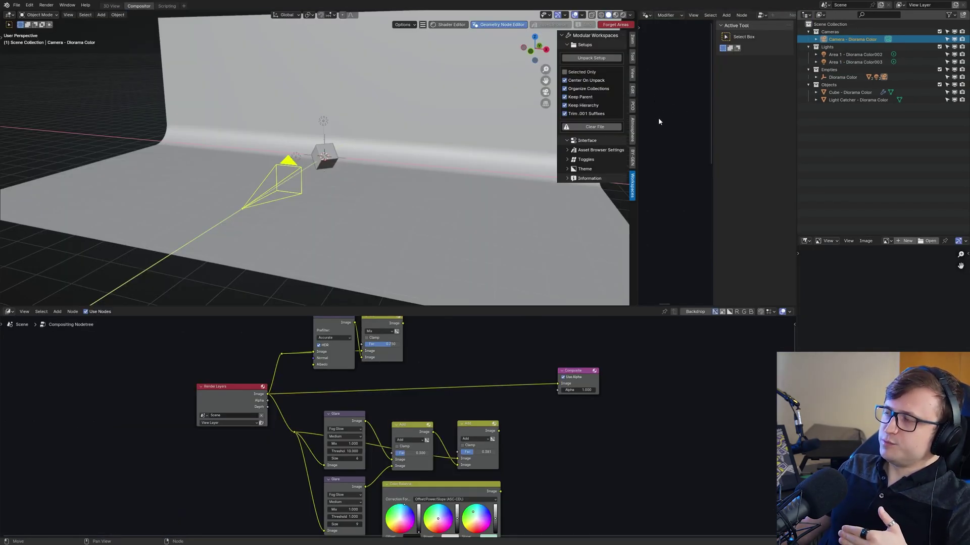
- Return to the 3D View workspace and try to open the Info area from the area toggles pie
left_click(112, 6)
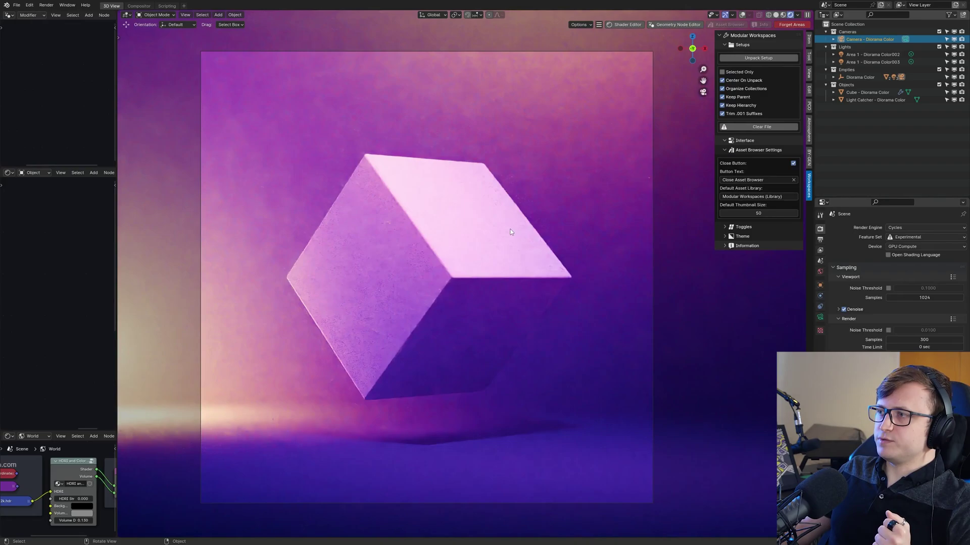
key("alt+q")
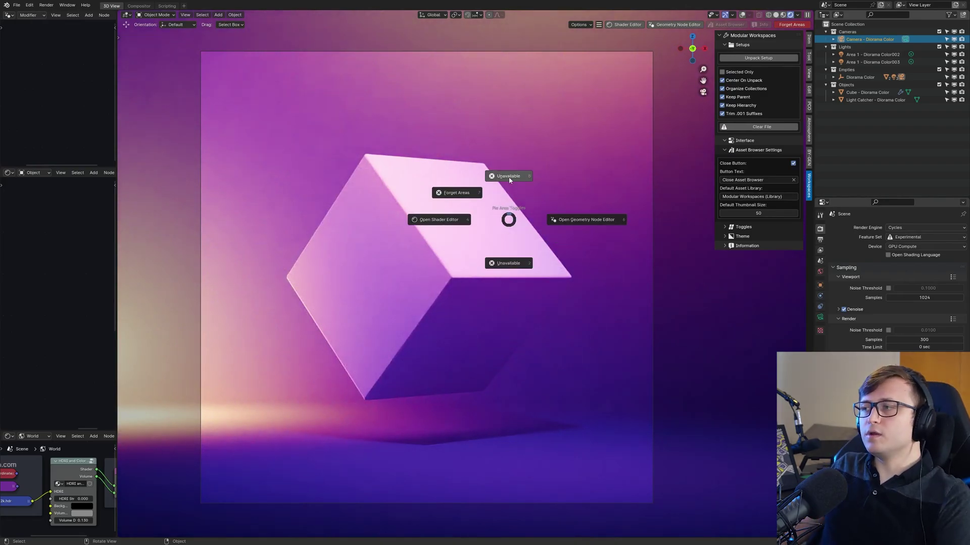
left_click(509, 179)
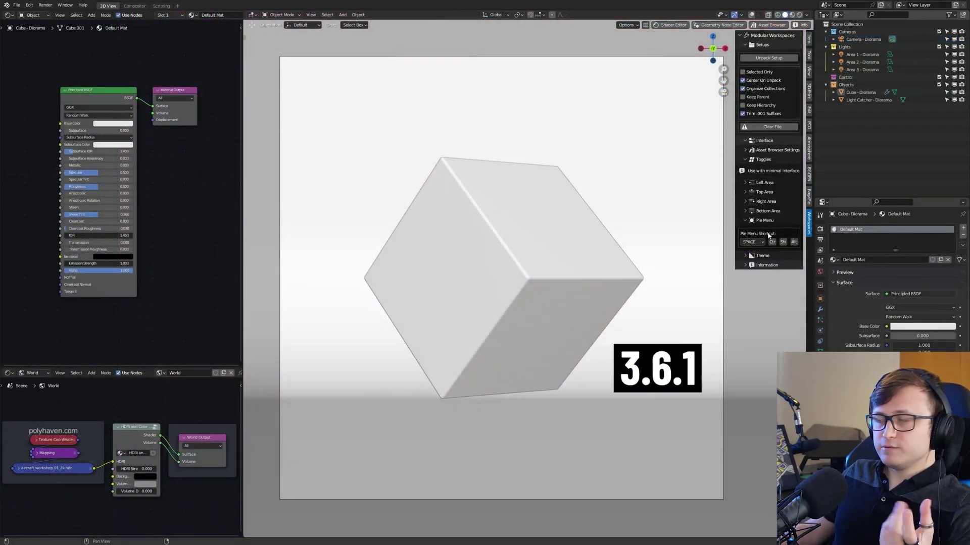
- Set the pie menu shortcut to BUTTON4MOUSE and open the Geometry Node Editor from the area toggles pie
left_click(763, 243)
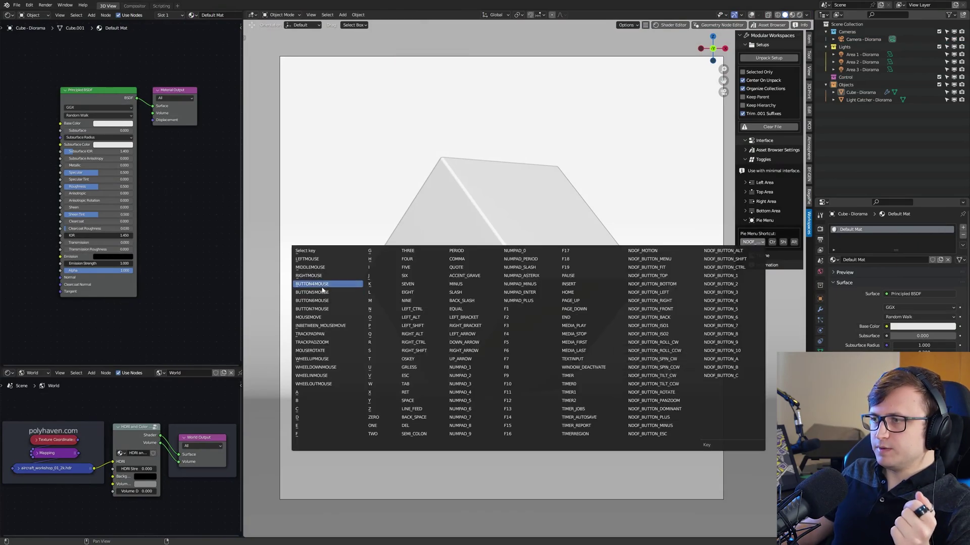
left_click(324, 287)
middle_click(497, 201)
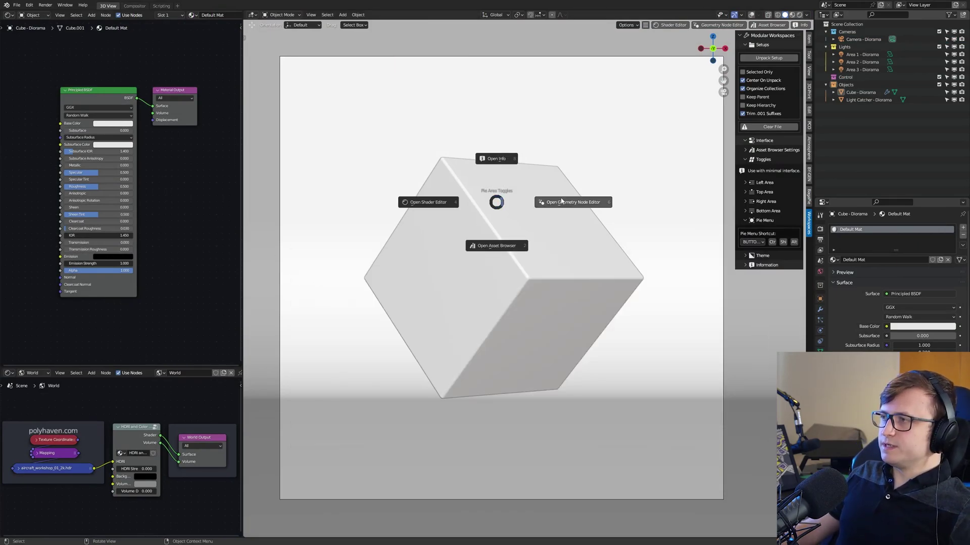
left_click(560, 201)
- Toggle the Info area, Geometry Node Editor, Shader Editor and Asset Browser in varying order through the pie menu
middle_click(539, 206)
left_click(541, 172)
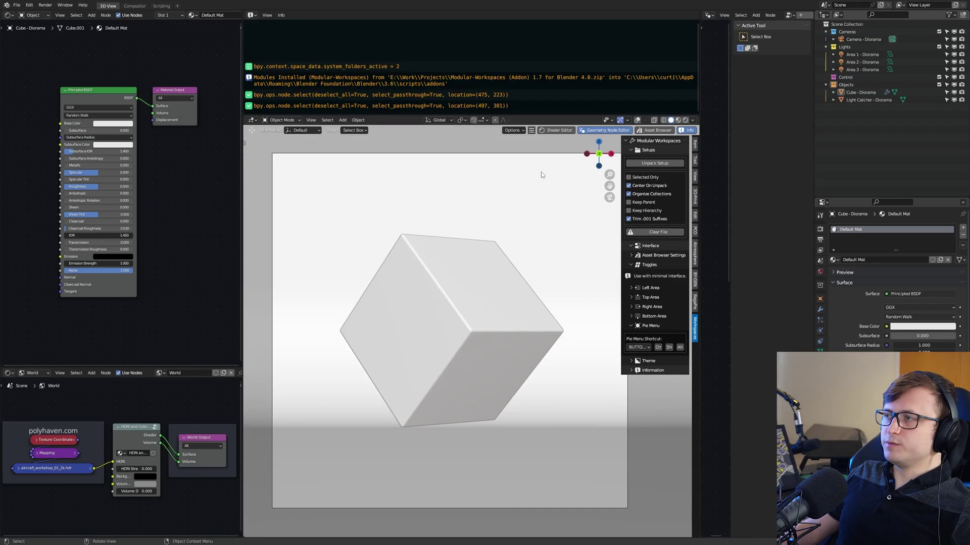
left_click(504, 232)
left_click(498, 230)
left_click(541, 174)
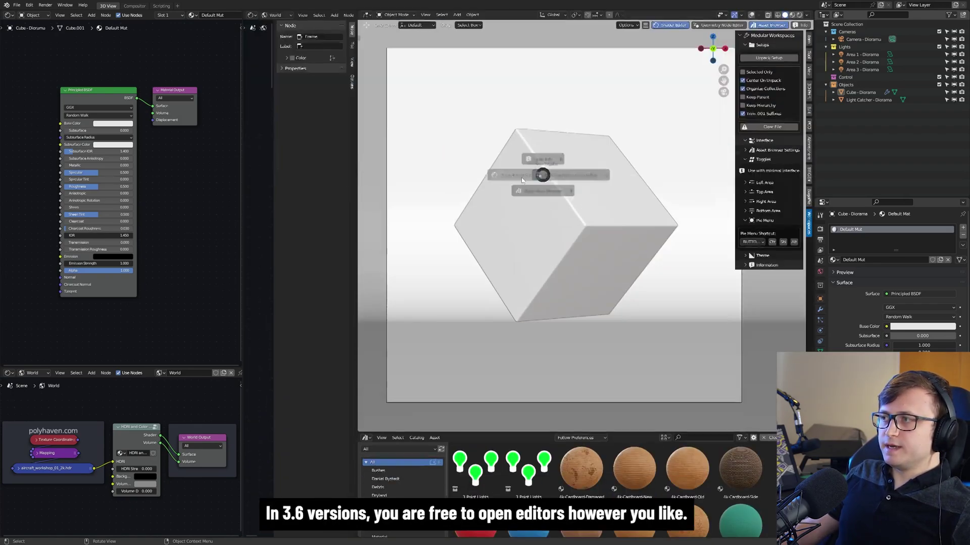
left_click(475, 177)
left_click(427, 274)
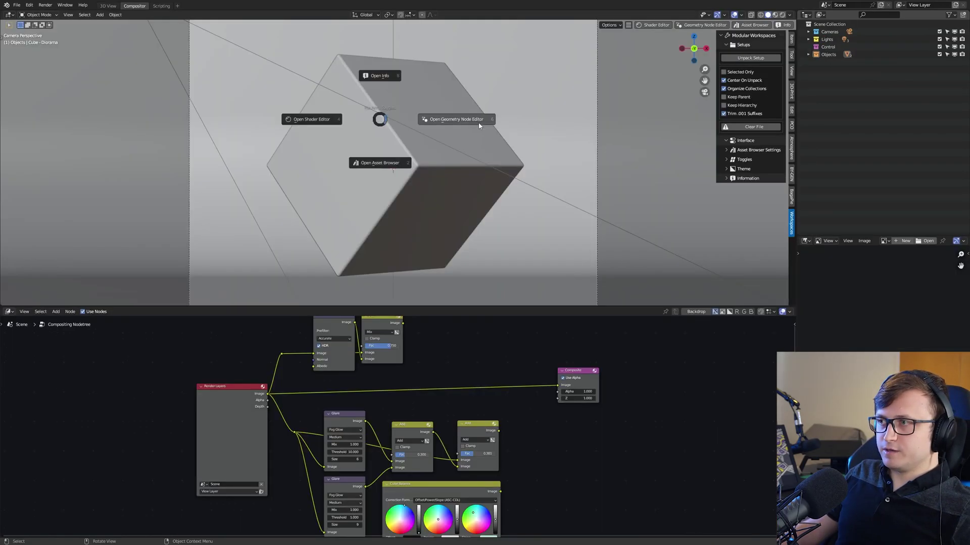
- Open the Shader Editor, Info area and Asset Browser in the Compositor workspace, and return to the 3D View workspace
left_click(461, 152)
left_click(305, 188)
left_click(303, 156)
left_click(420, 138)
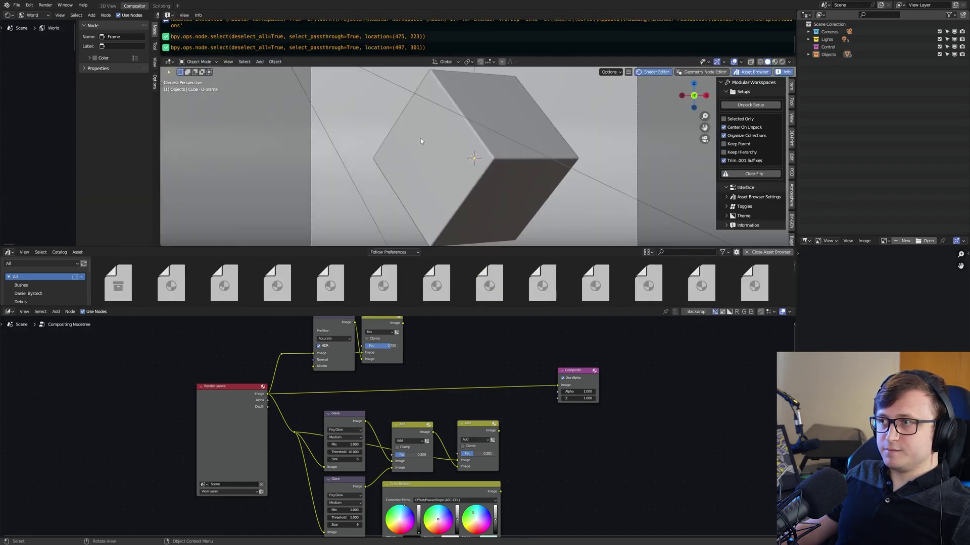
left_click(108, 5)
left_click(398, 202)
left_click(558, 231)
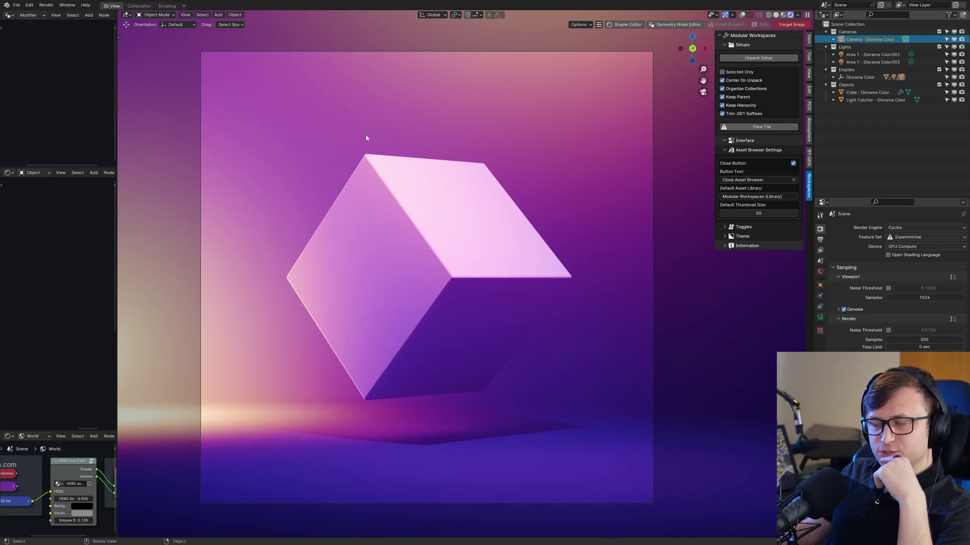
- Forget the remembered areas and open the Asset Browser below the 3D viewport through the area toggles pie
key("shift+space")
left_click(544, 253)
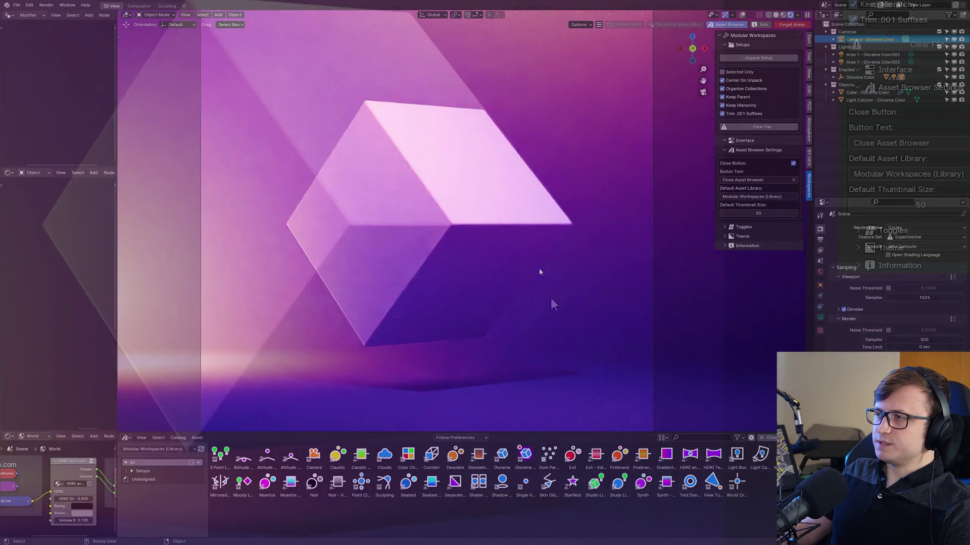
key("shift+space")
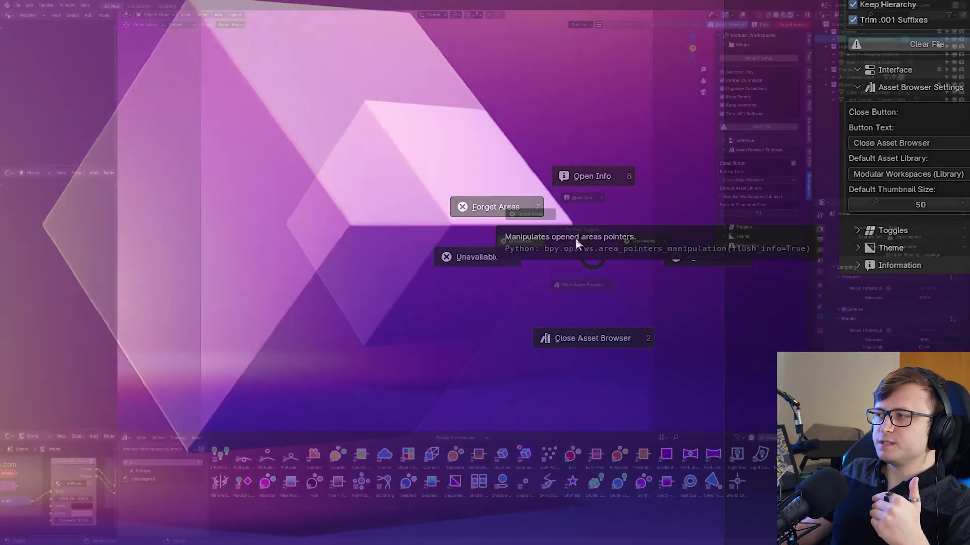
left_click(536, 207)
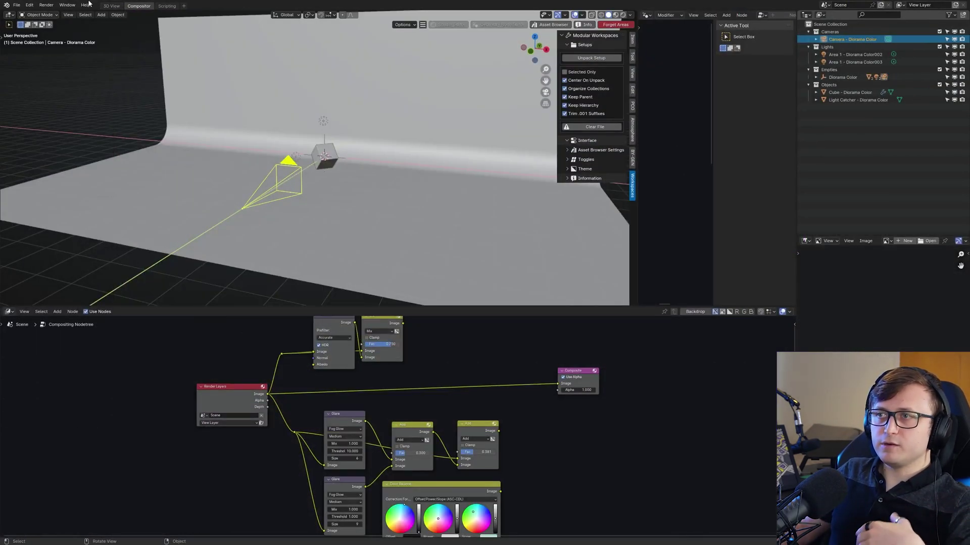
- Return to the 3D View workspace, forget the opened areas through the pie, and open the Shader Editor
left_click(107, 6)
key("shift+alt+a")
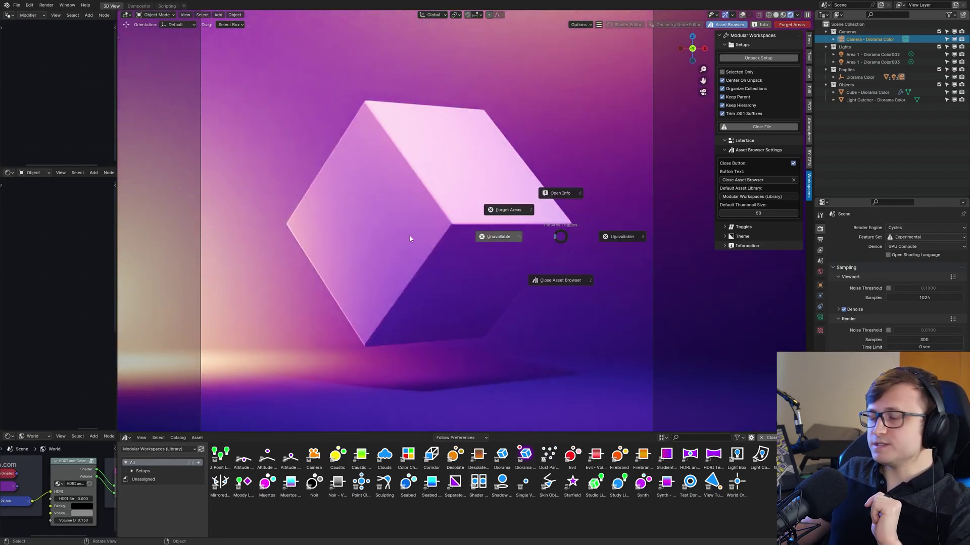
left_click(507, 210)
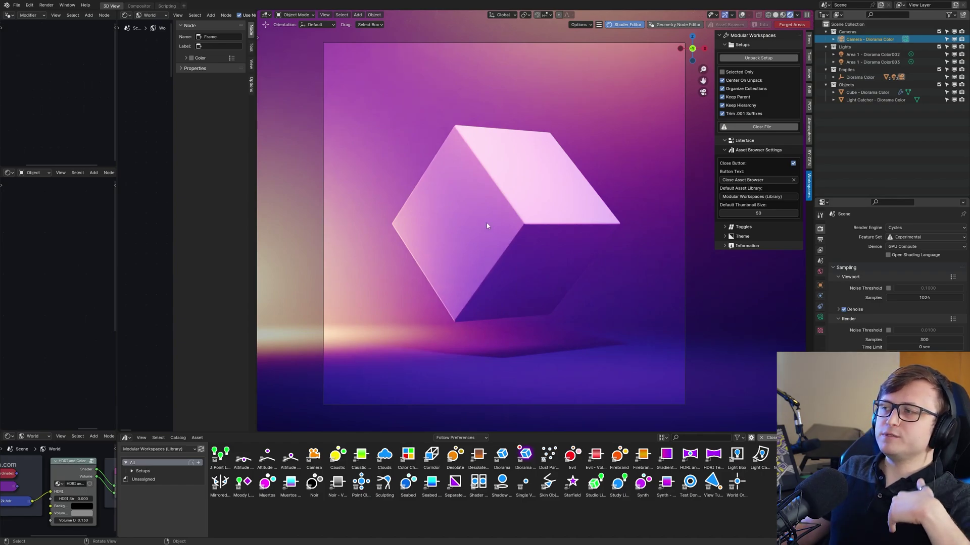
key("shift+w")
key("Escape")
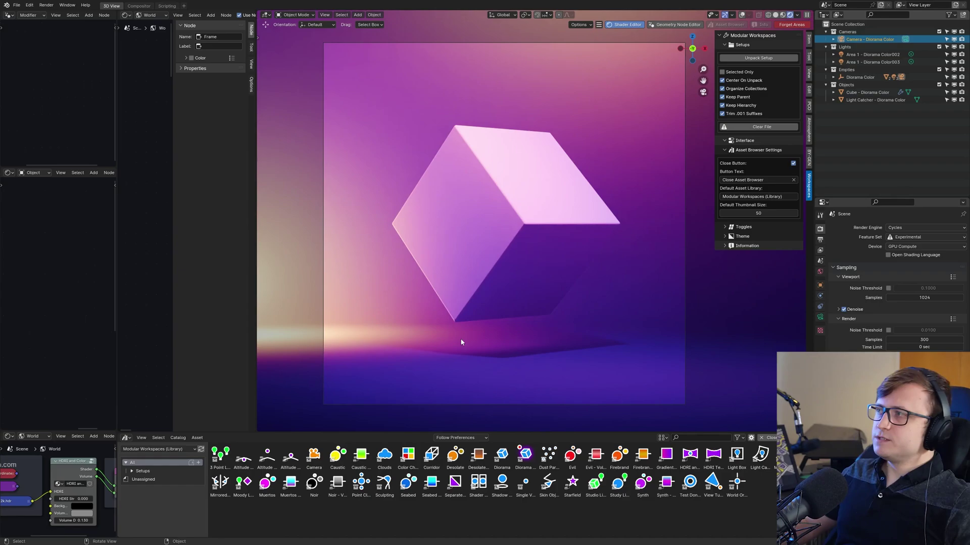
key("alt+q")
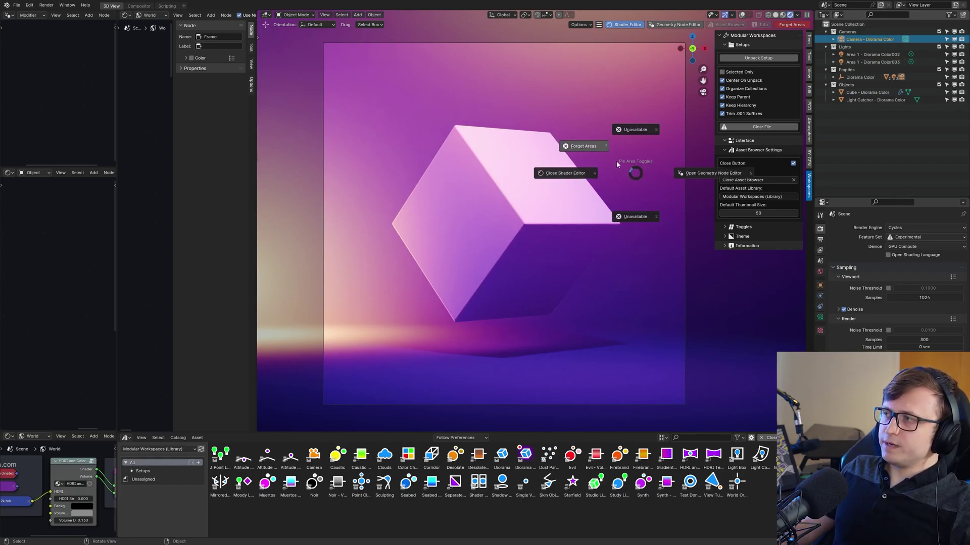
key("Escape")
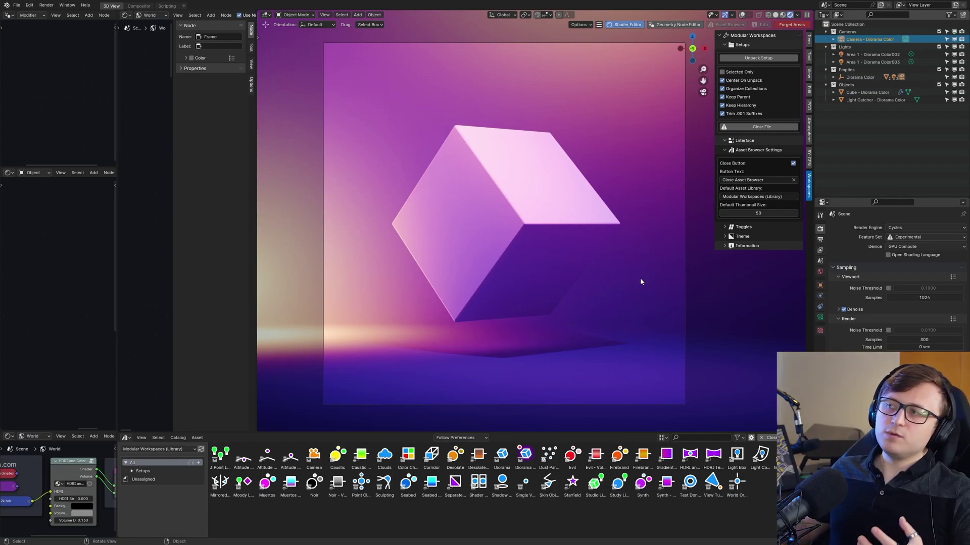
scroll(612, 298, "down", 2)
scroll(611, 303, "up", 1)
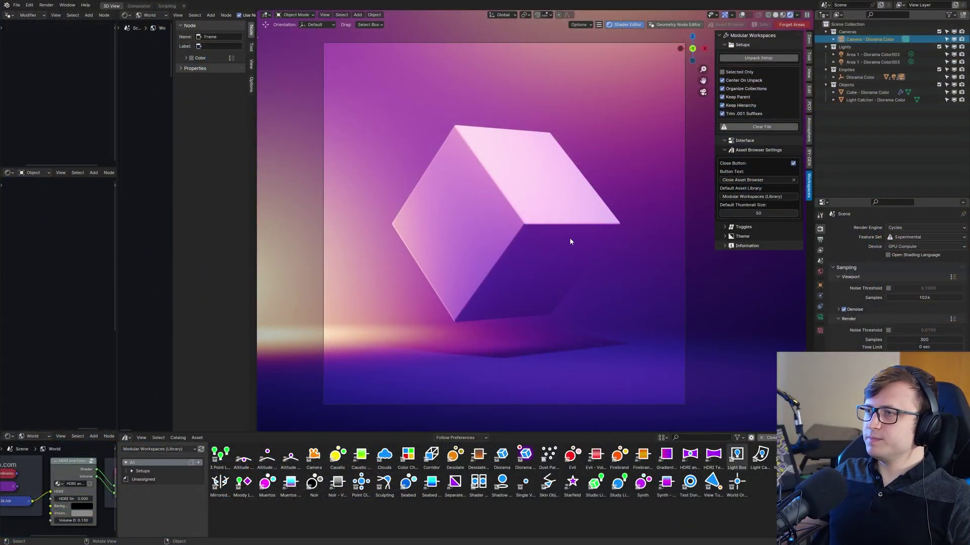
- Replace the scene contents with the Diorama setup from the asset library and view it through Camera - Diorama
left_click(762, 127)
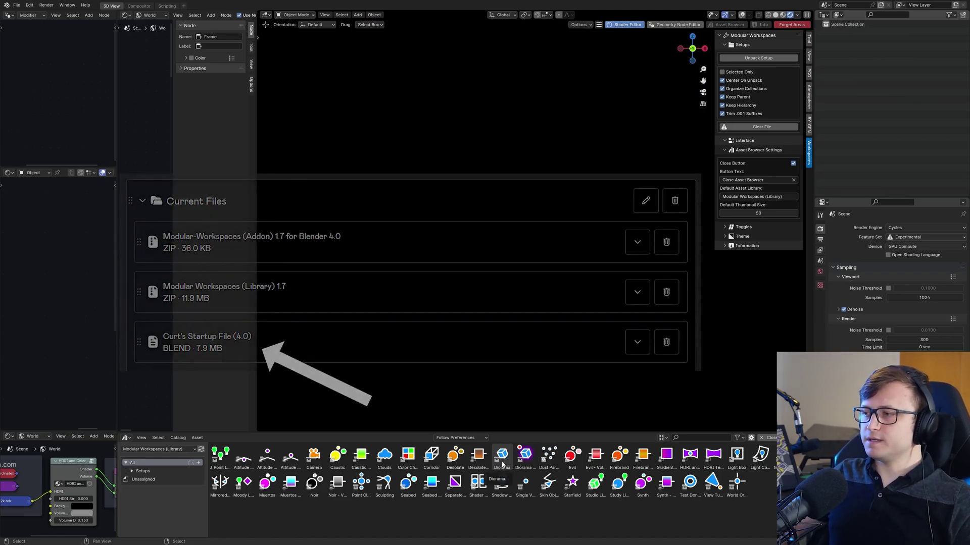
left_click_drag(495, 458, 495, 229)
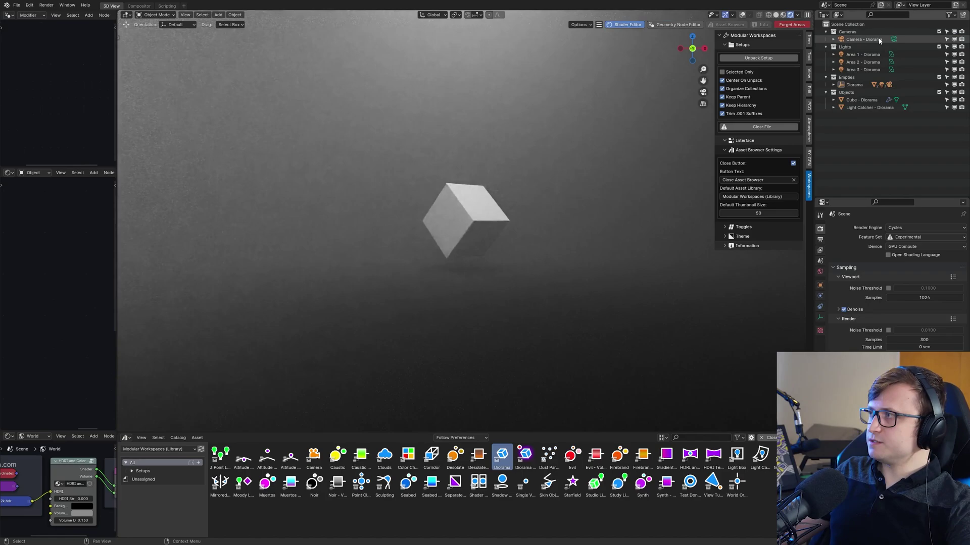
left_click(879, 41)
key("KP_0")
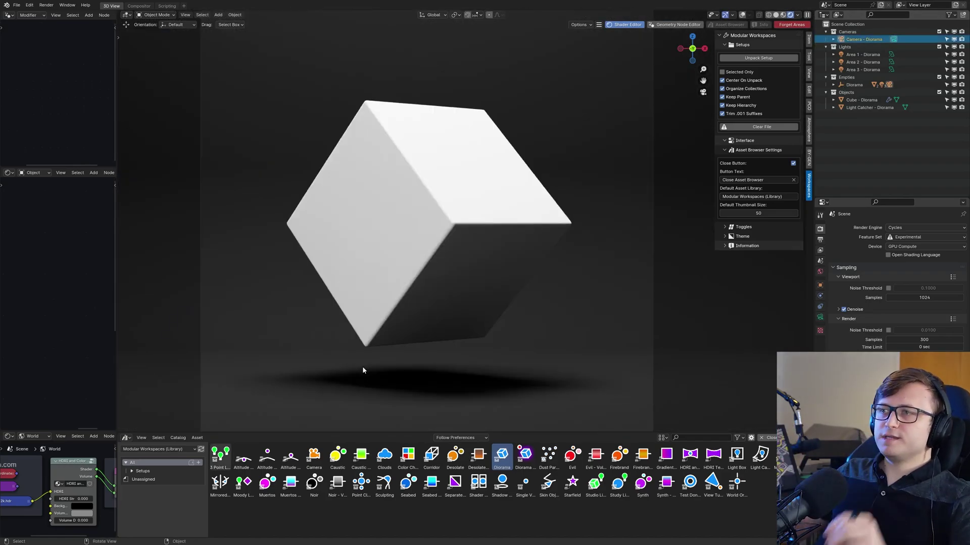
- Start a new General file, discarding the current scene
left_click(17, 4)
mouse_move(29, 13)
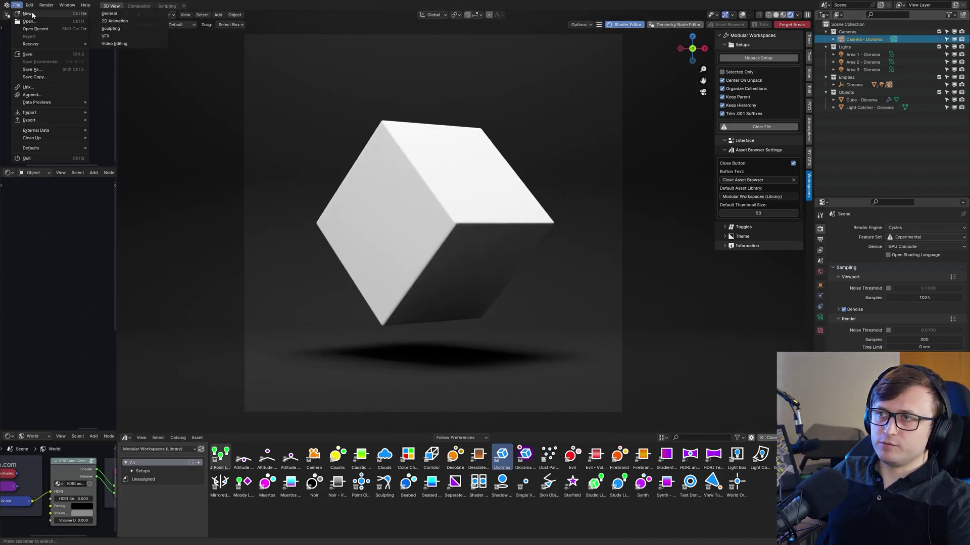
left_click(109, 13)
left_click(517, 290)
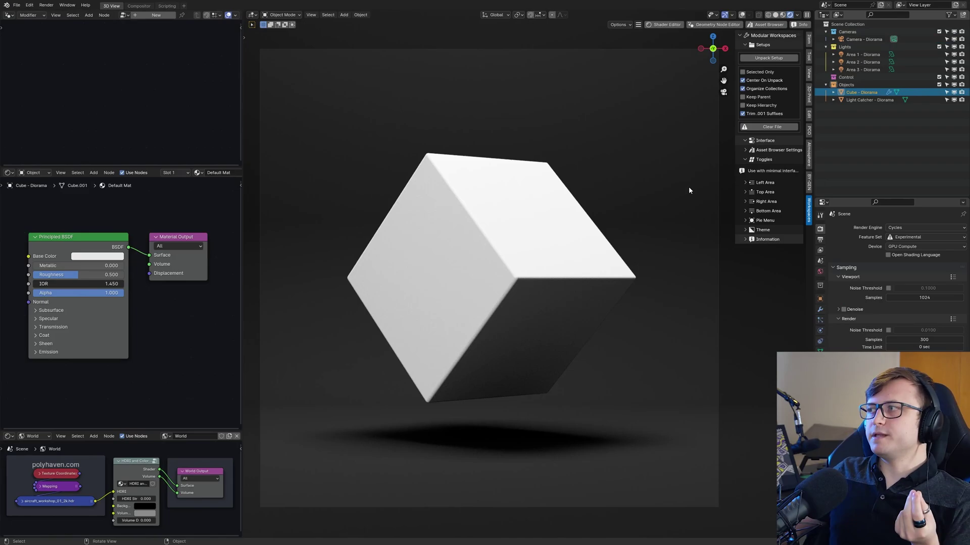
- Open the Asset Browser below the 3D viewport and clear the file
key("ctrl+space")
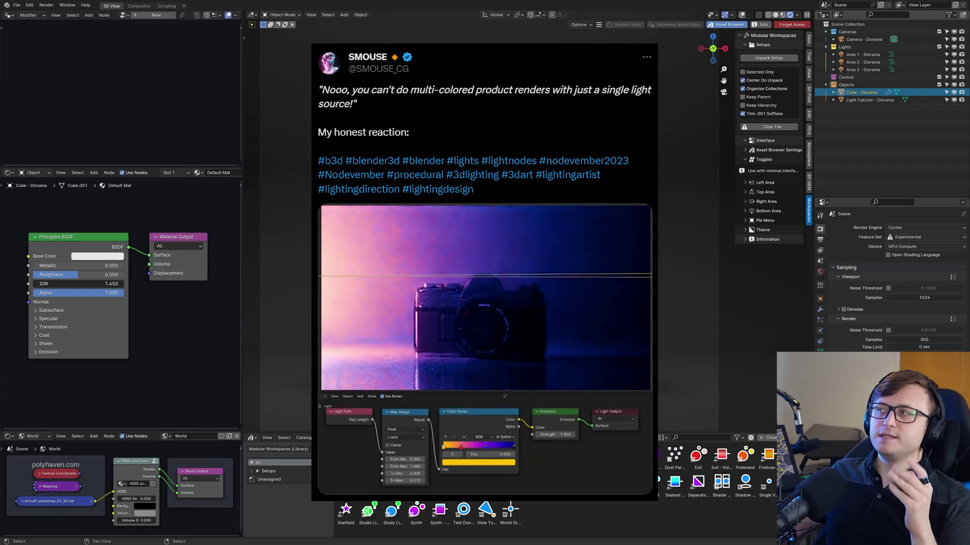
left_click(772, 127)
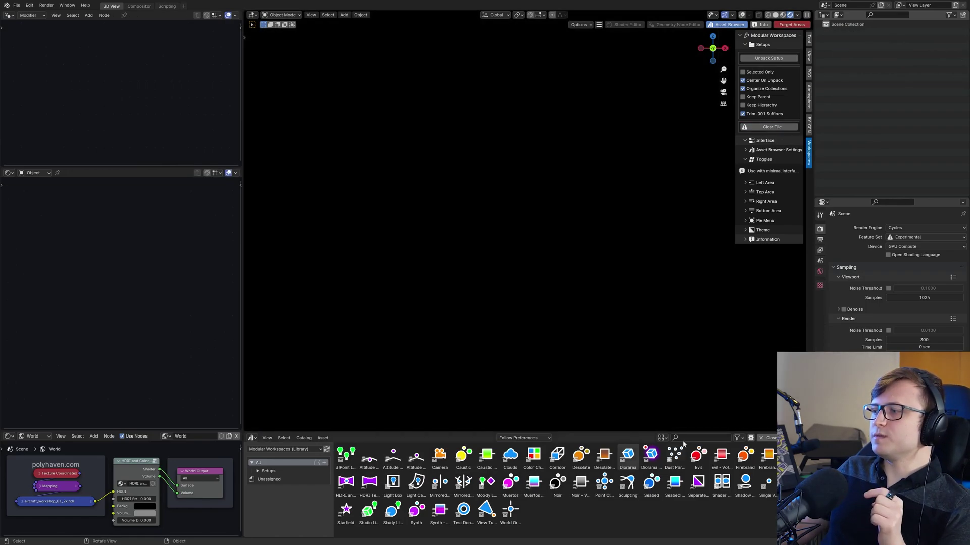
- Place the Diorama Color setup from the asset library in the viewport and view the scene through its camera
left_click_drag(651, 454, 508, 259)
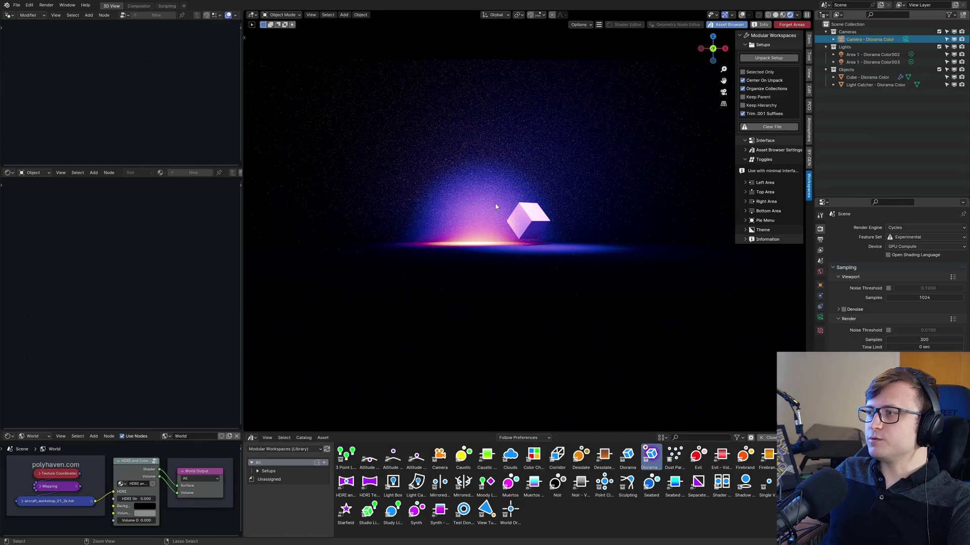
key("KP_0")
- Try moving the light Area 1 - Diorama Color002 from one side of the cube to the other
left_click(269, 275)
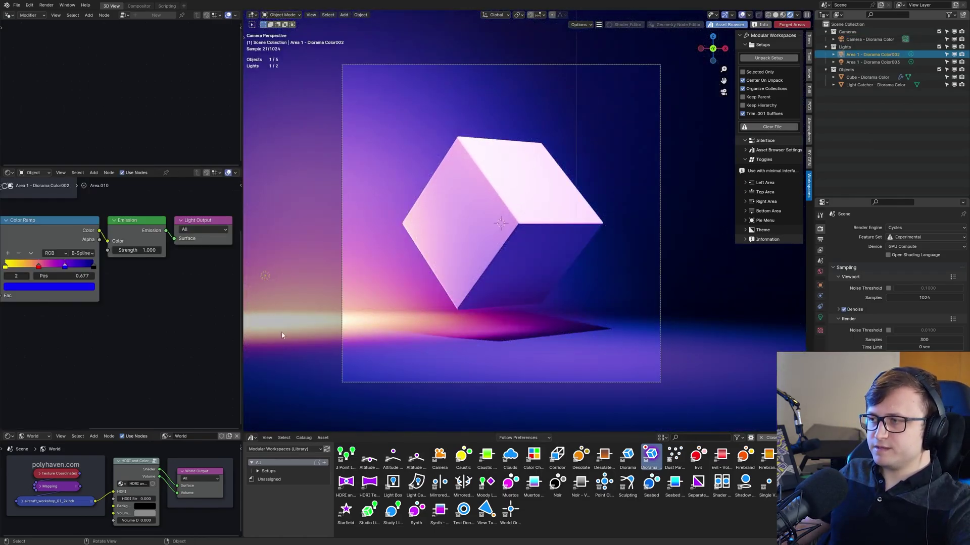
key("g")
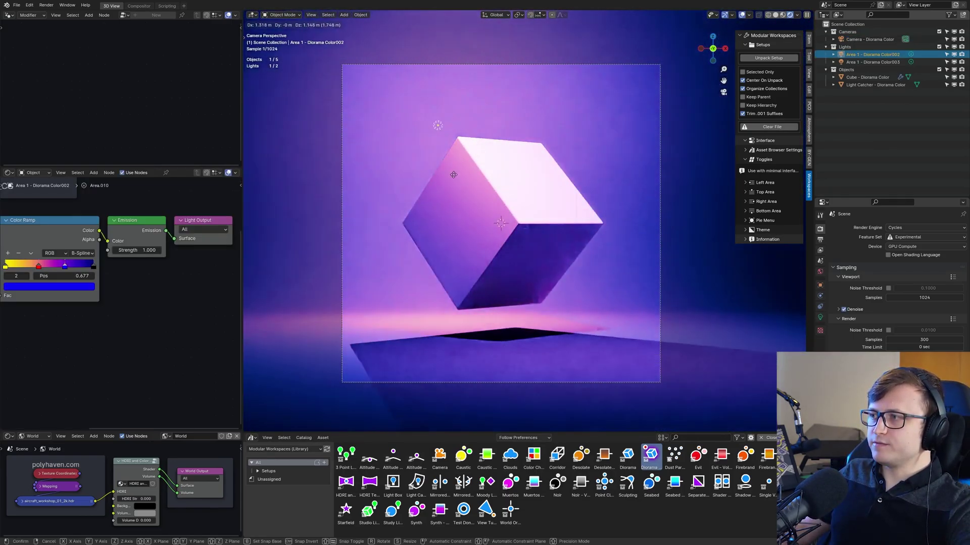
left_click(666, 287)
- Examine the Map Range, Color Ramp and Emission shader nodes of the light Area 1 - Diorama Color002
scroll(162, 310, "up", 2)
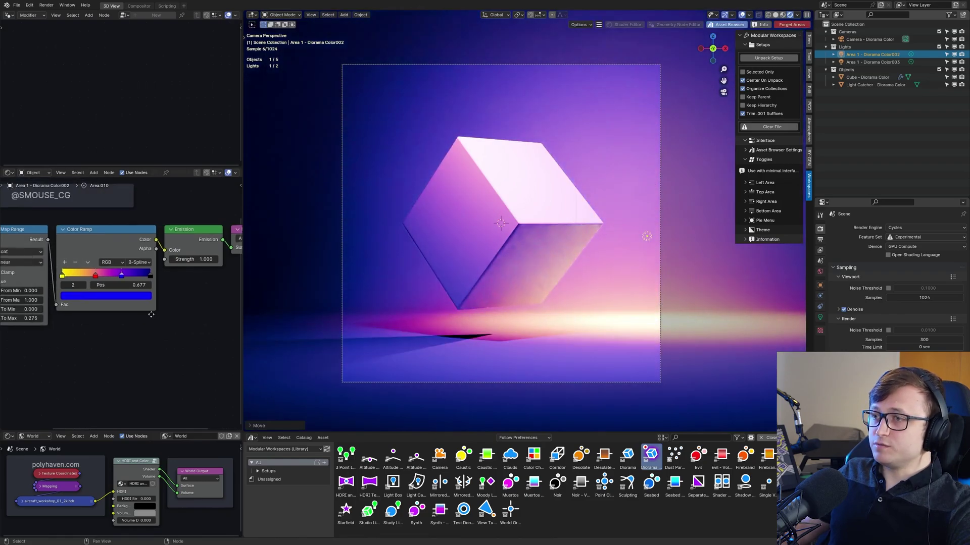
scroll(161, 311, "up", 1)
left_click(159, 307)
left_click_drag(119, 148, 122, 213)
middle_click_drag(200, 182, 220, 278)
scroll(220, 275, "down", 4)
left_click_drag(23, 210, 237, 298)
- Undo the light's move and return the selection to the diorama camera
key("ctrl+z")
key("ctrl+z")
key("g")
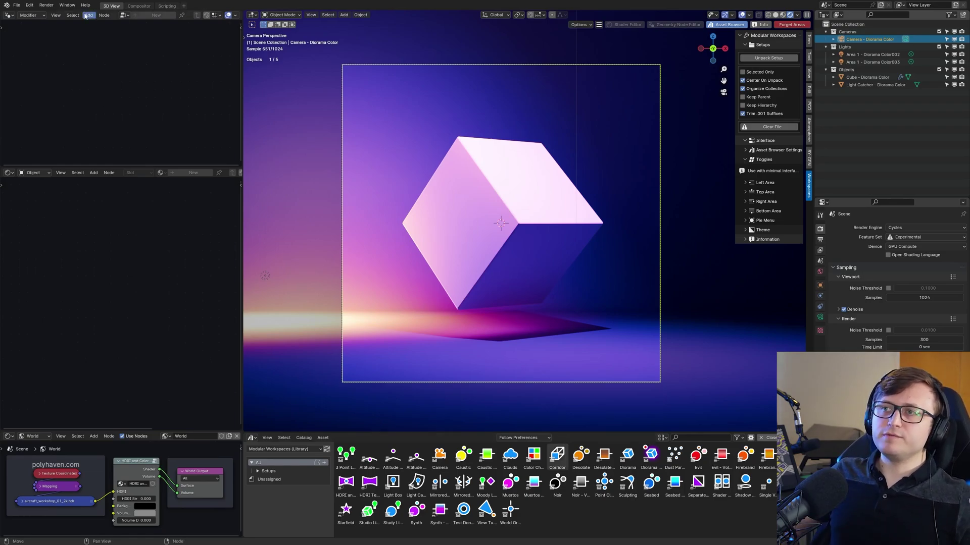
- Open the file path preferences, enlarge their window, and select the Modular Workspaces (Library) asset library
left_click(30, 4)
left_click(43, 107)
left_click(15, 145)
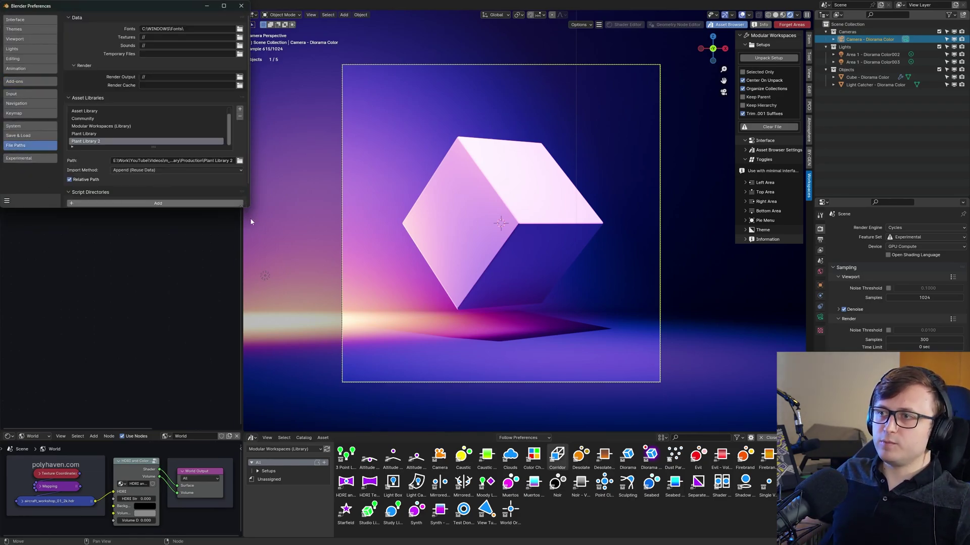
left_click_drag(249, 207, 292, 258)
left_click(111, 126)
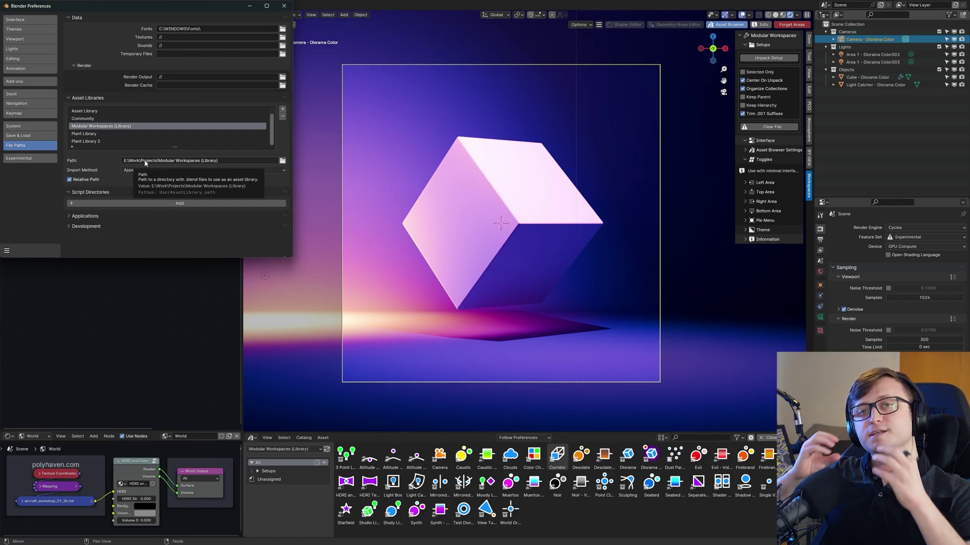
- Expand the Setups catalog in the Asset Browser and look through its Cameras, Collections and World Nodes catalogs
left_click(258, 472)
left_click(281, 481)
left_click(275, 496)
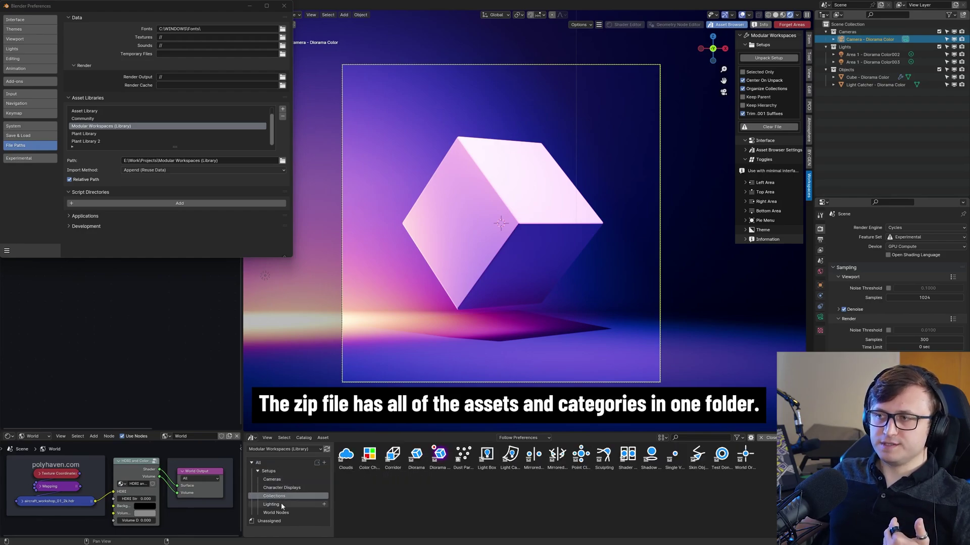
left_click(160, 163)
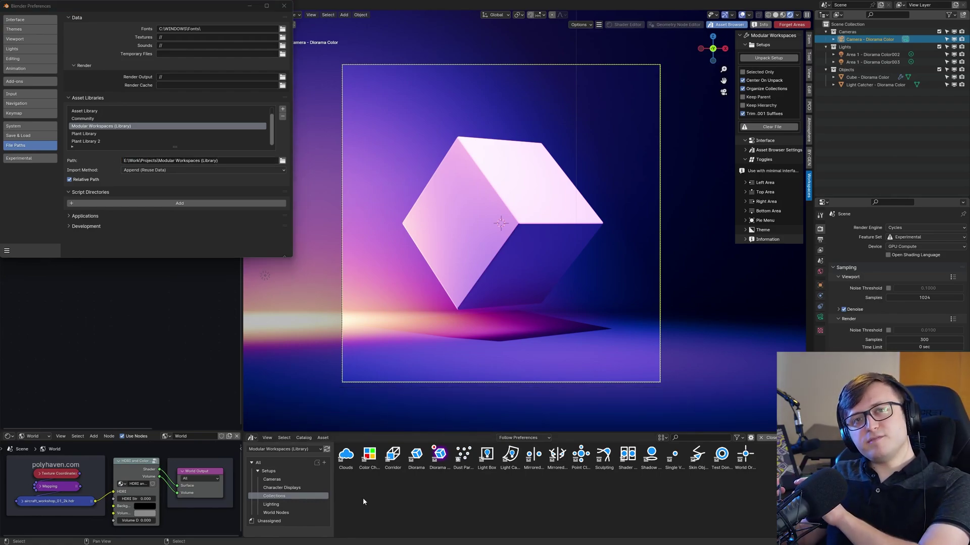
left_click(287, 480)
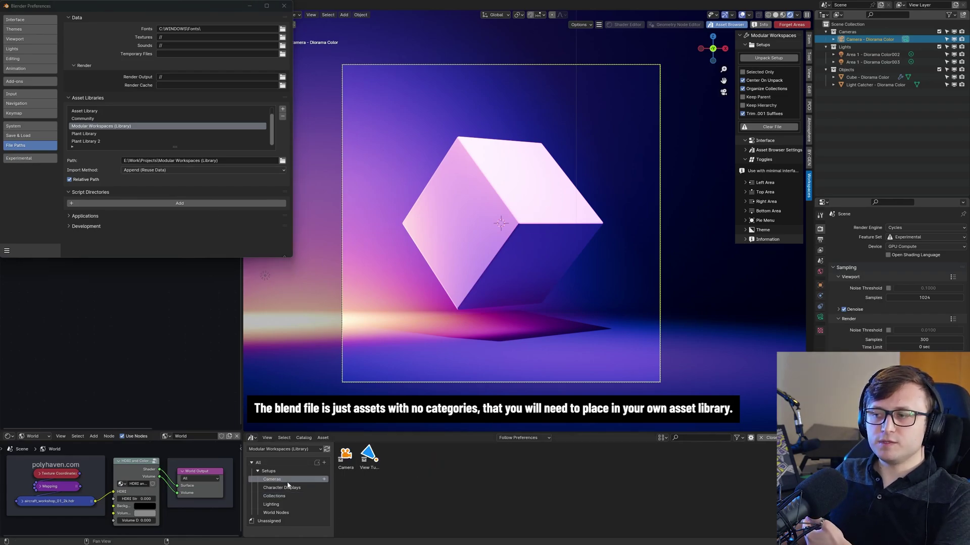
left_click(285, 496)
left_click(284, 513)
left_click(289, 496)
- Check the paths of the Community and Asset Library entries, and view the Asset Browser's Unassigned assets
left_click(81, 119)
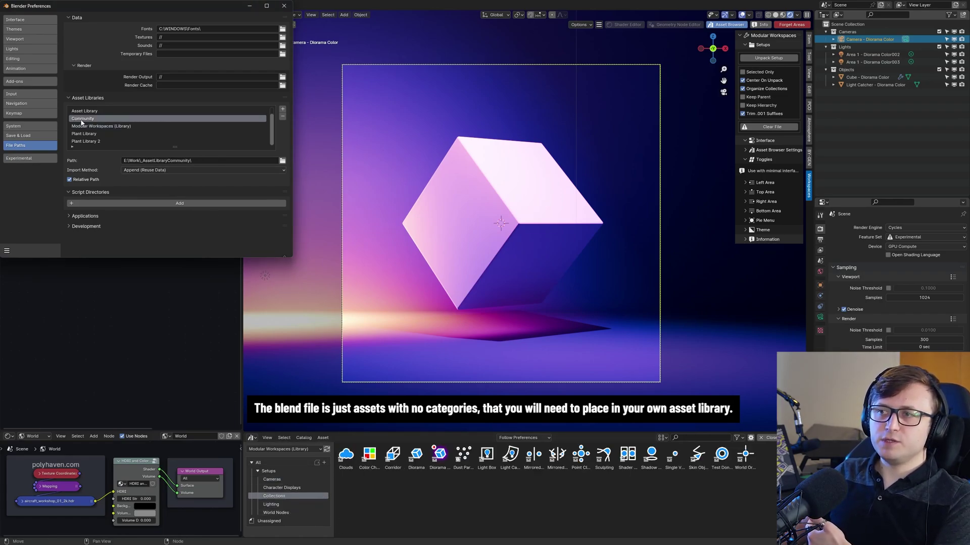
left_click(83, 111)
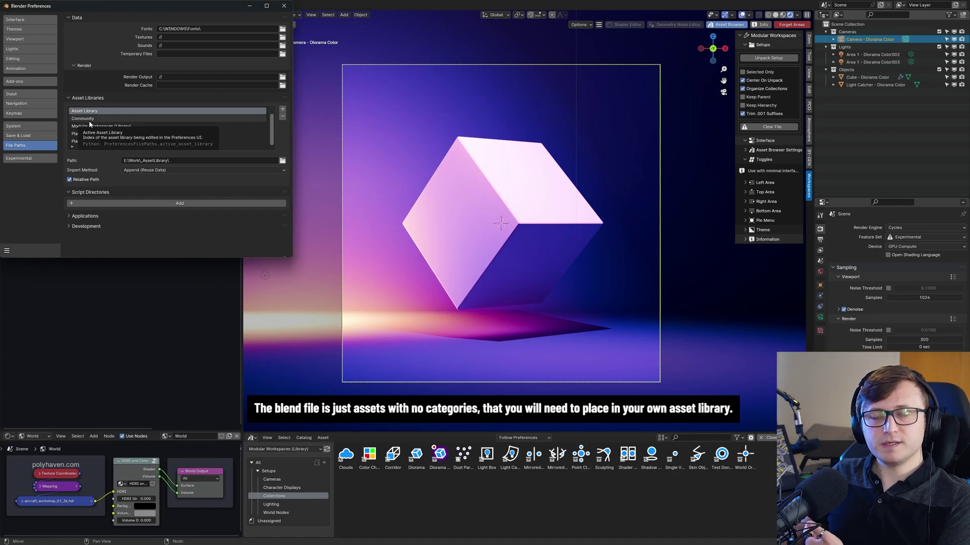
left_click(286, 522)
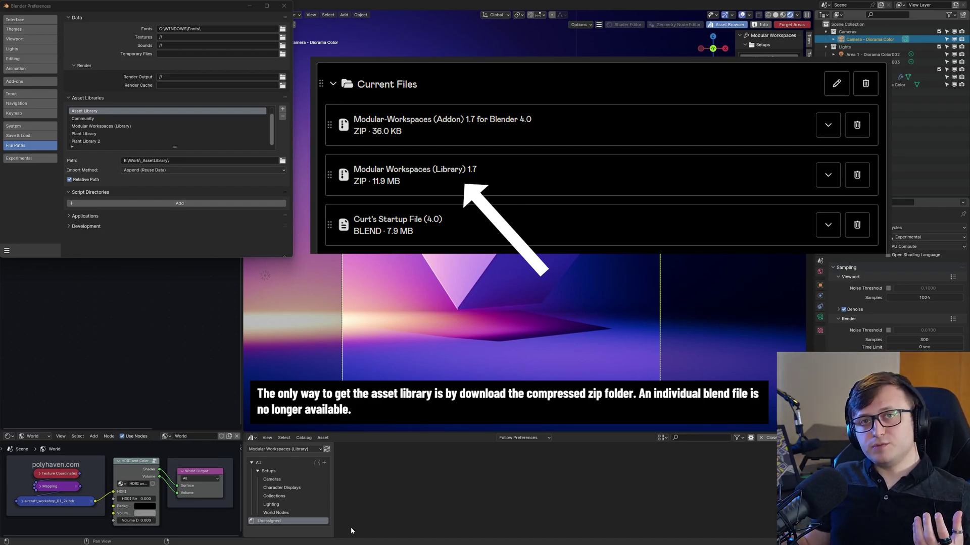
- Reselect Modular Workspaces (Library) in the preferences, view the Cameras catalog, and show all assets in the Asset Browser
left_click(101, 126)
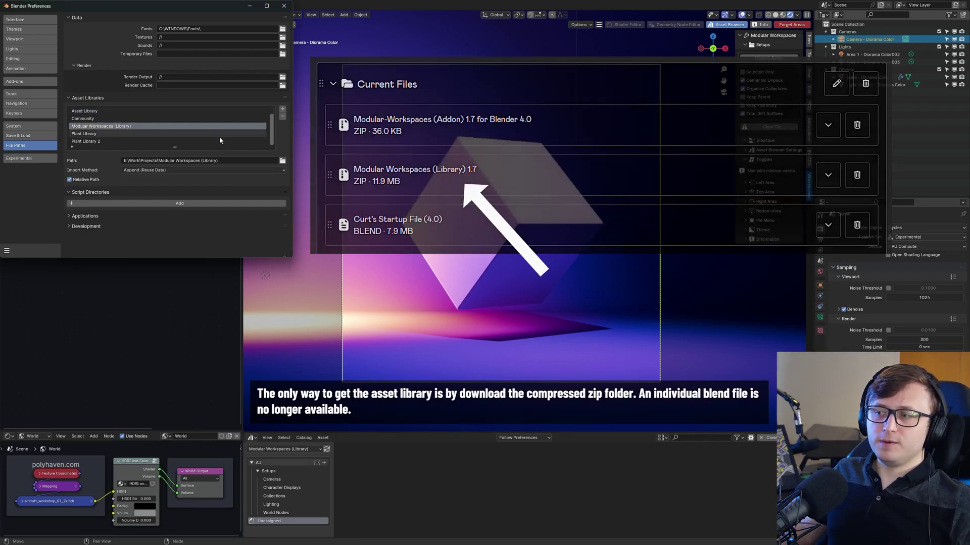
left_click(284, 449)
left_click(290, 425)
left_click(282, 487)
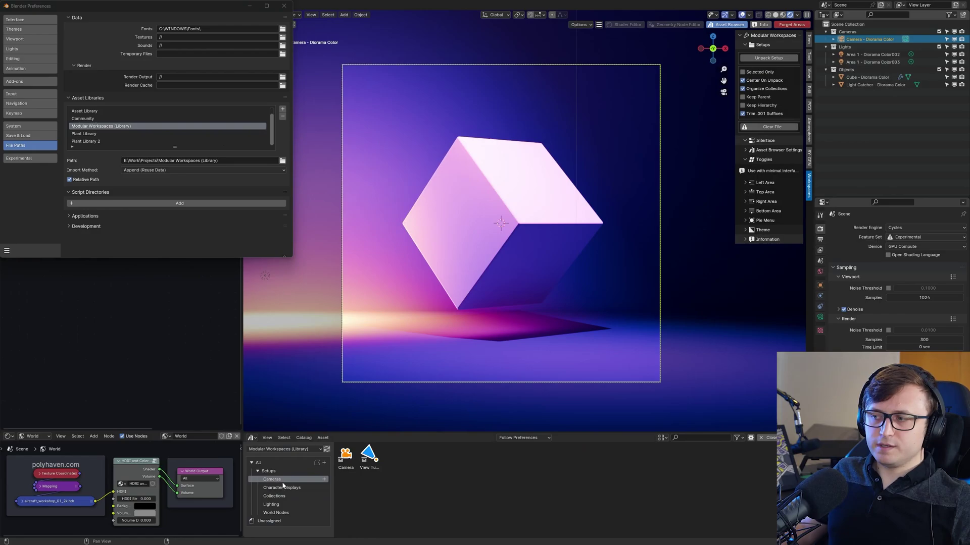
left_click(259, 463)
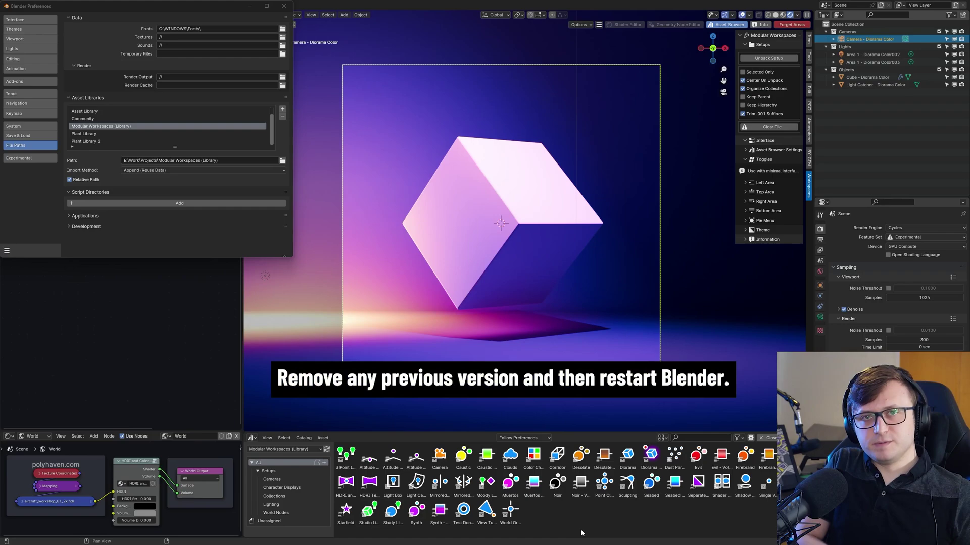
- Search the add-ons preferences for "modu" and look at the Modular Workspaces entry
left_click(30, 81)
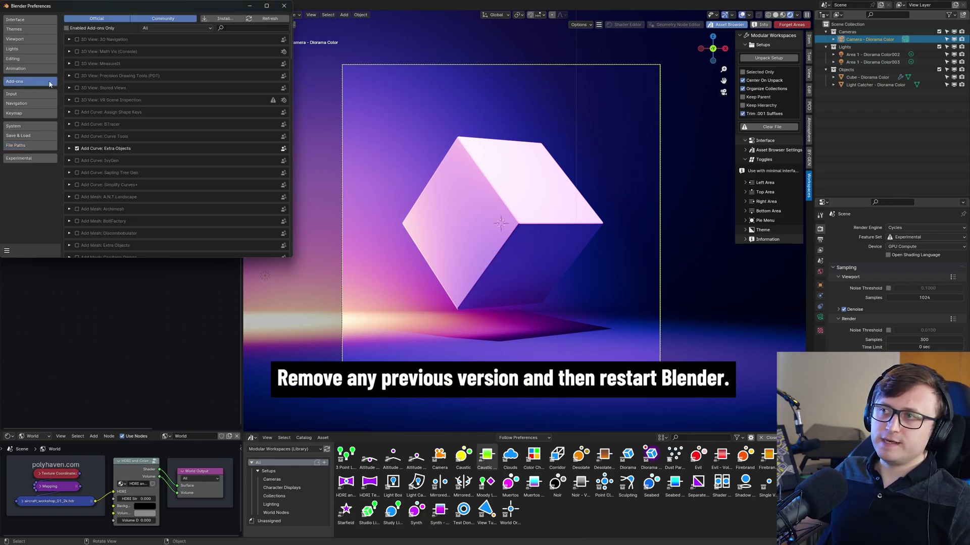
left_click(253, 28)
type("modu")
left_click(95, 39)
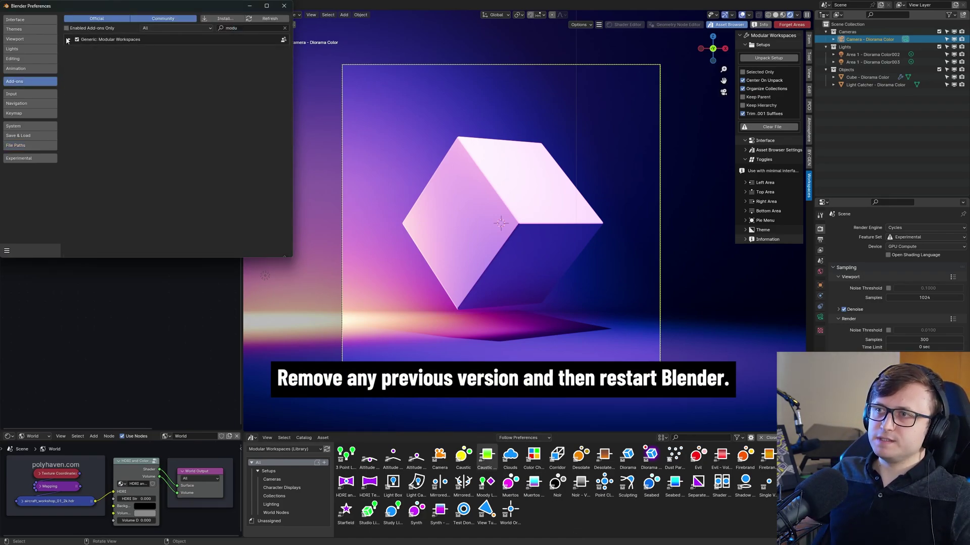
left_click(96, 39)
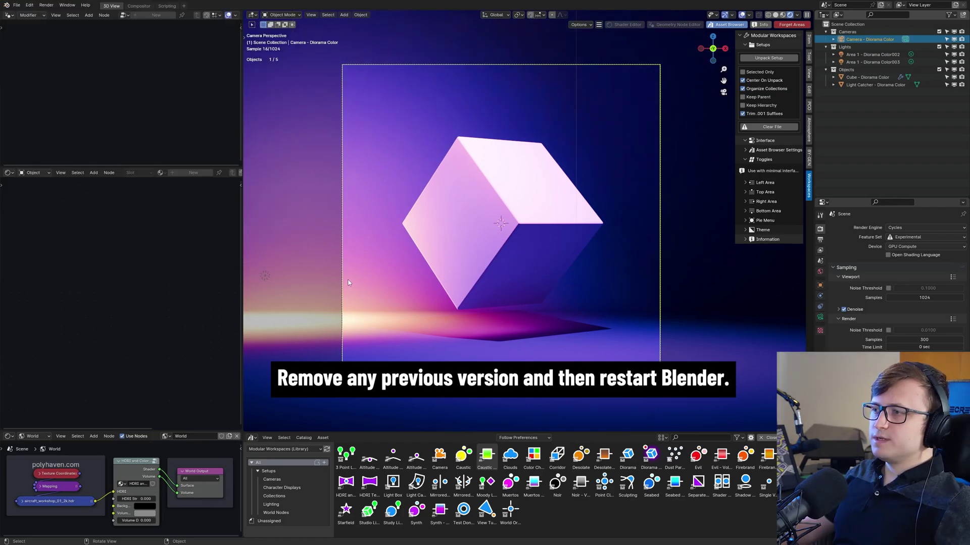
- Forget the toggled areas and widen the 3D viewport by narrowing the node editors beside it
key("shift+q")
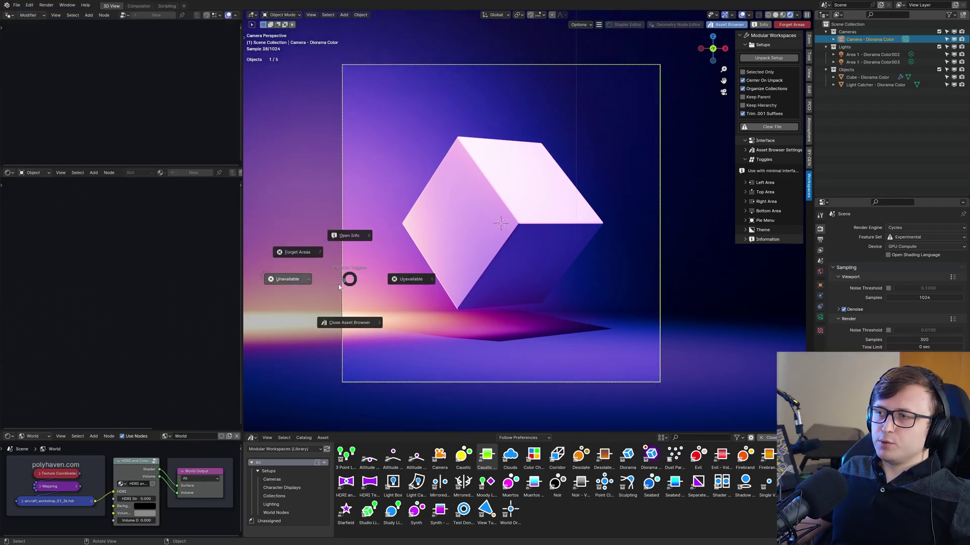
left_click(792, 24)
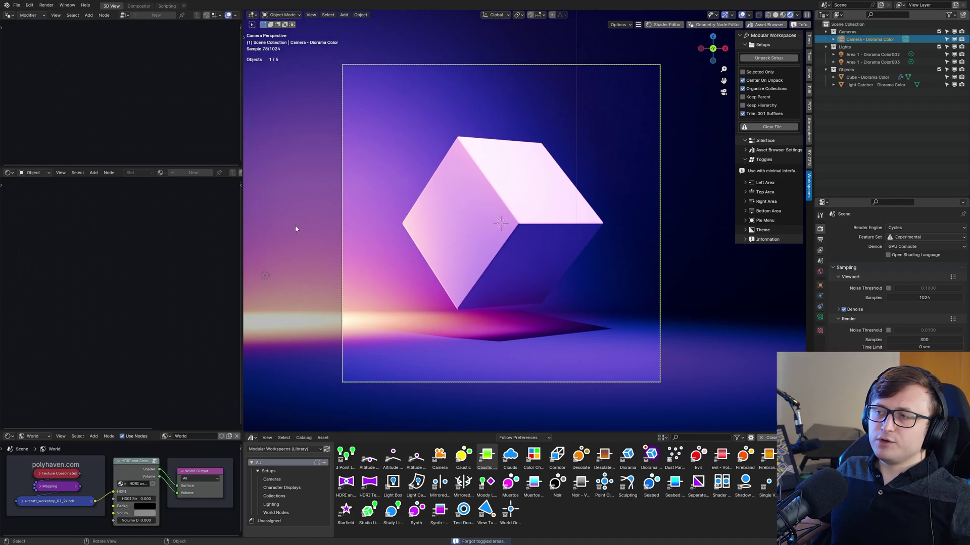
left_click_drag(243, 238, 188, 248)
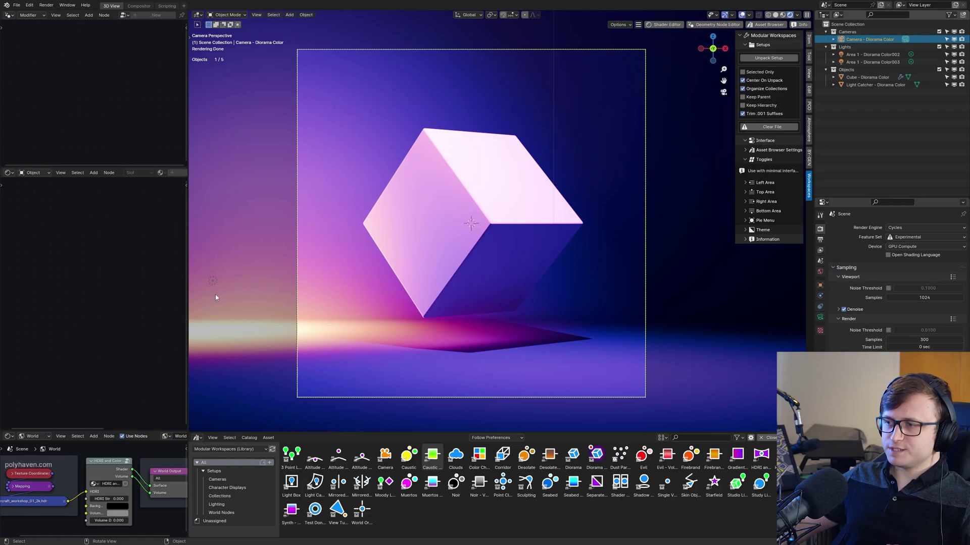
left_click_drag(780, 521, 503, 503)
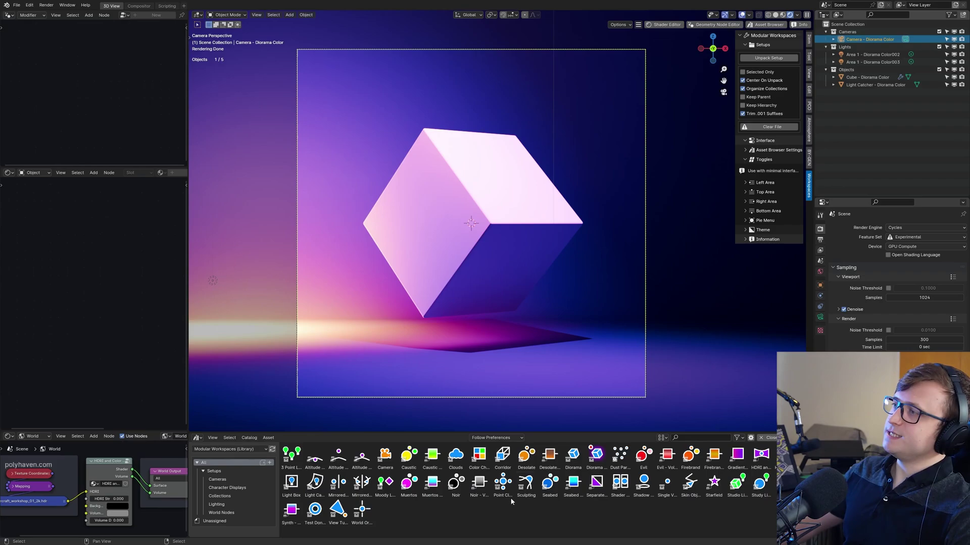
left_click(572, 457)
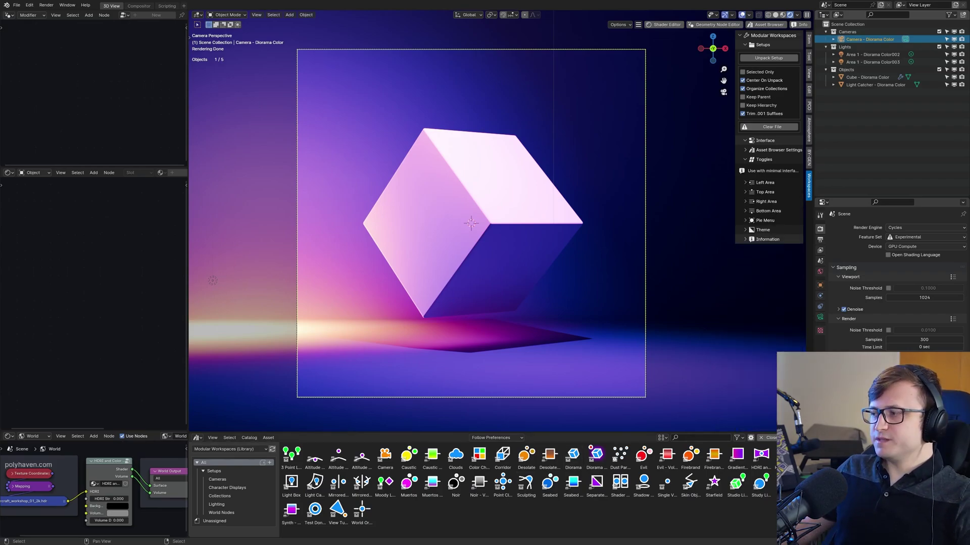
left_click_drag(777, 515, 462, 522)
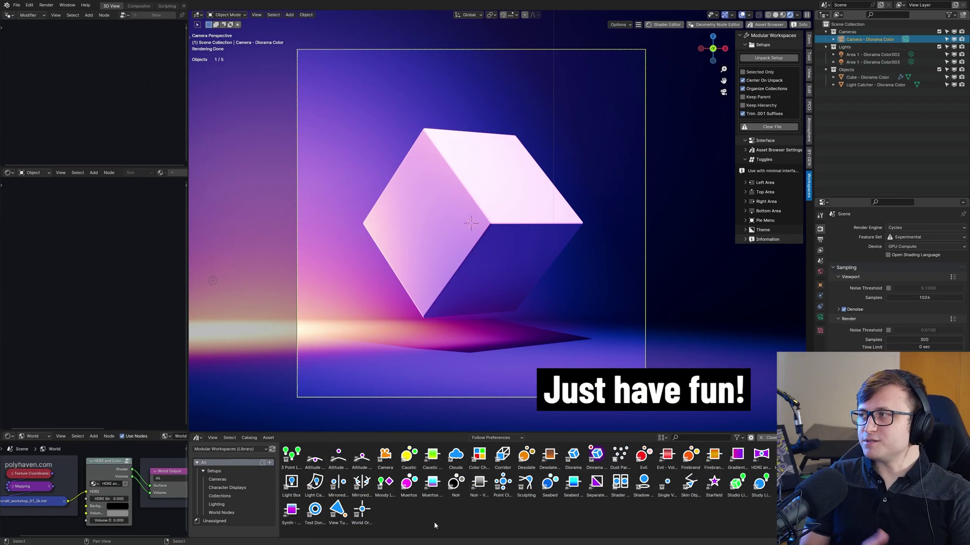
- Expand the Asset Browser Settings of the Modular Workspaces add-on
left_click(767, 150)
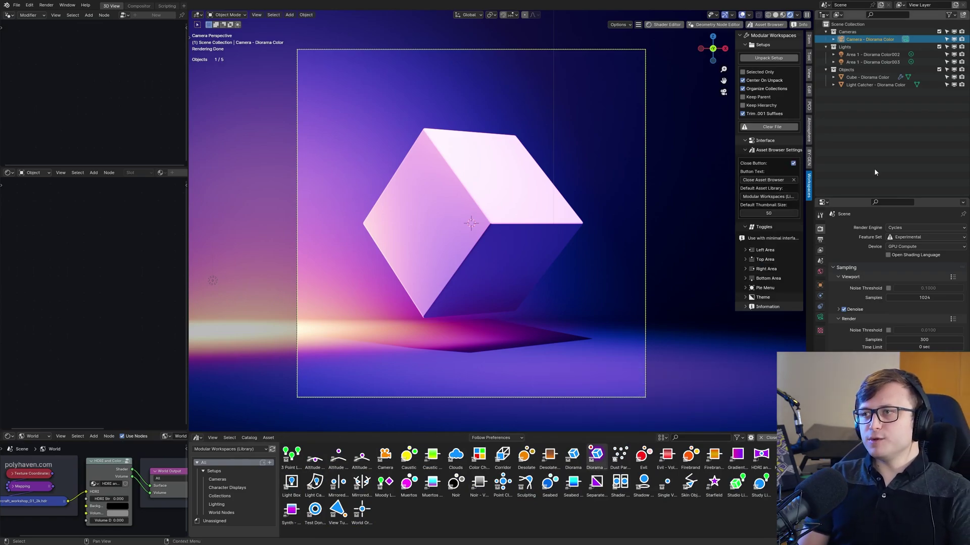